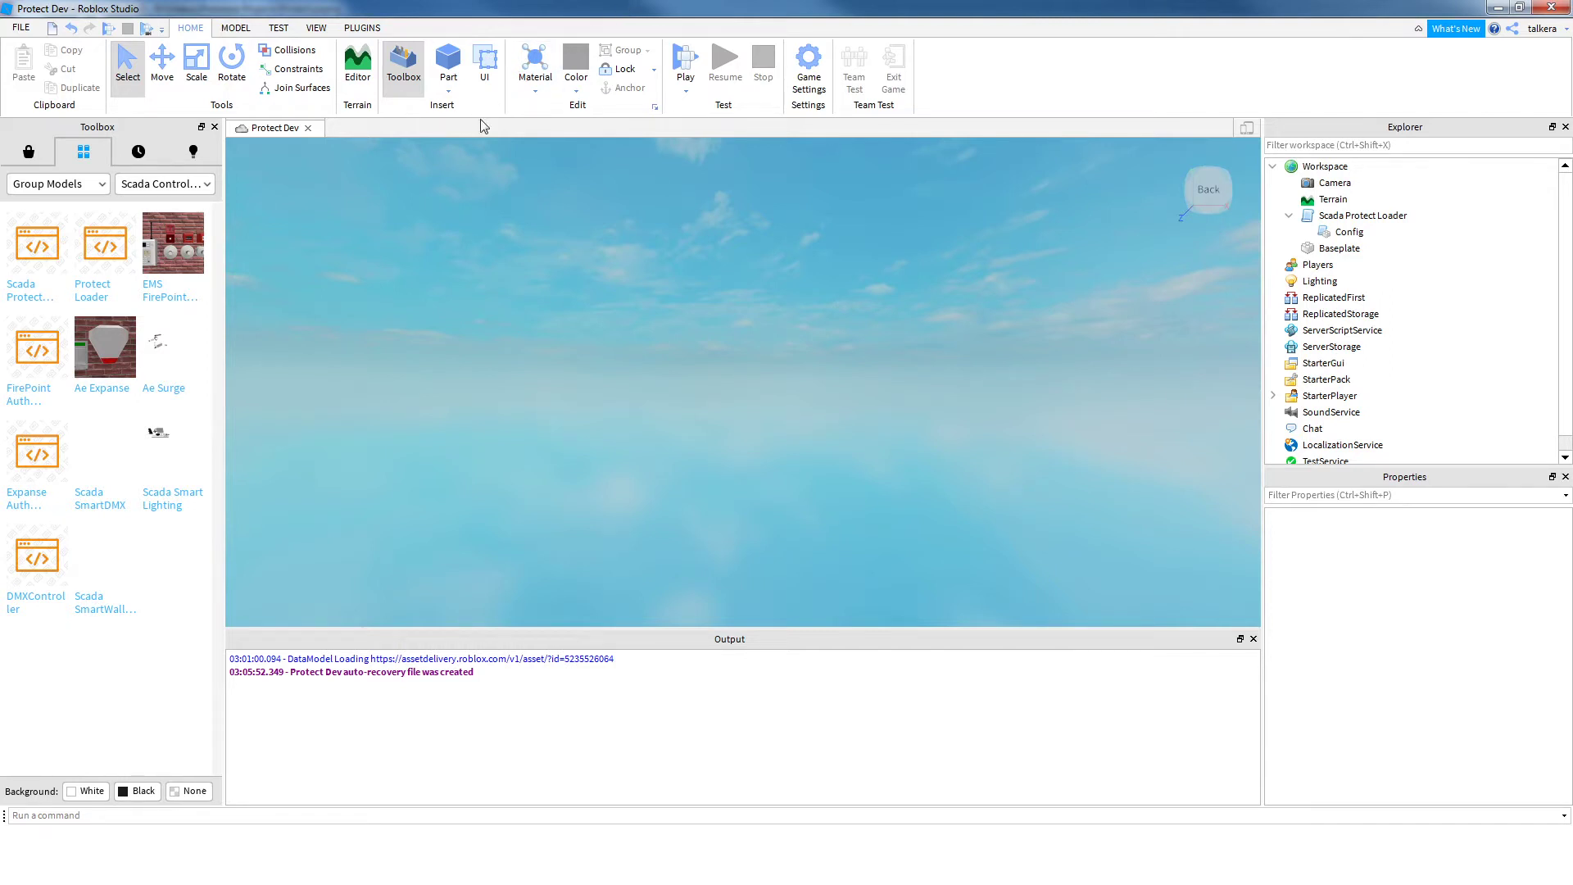
{"action": "left_click", "coordinate": [152, 190]}
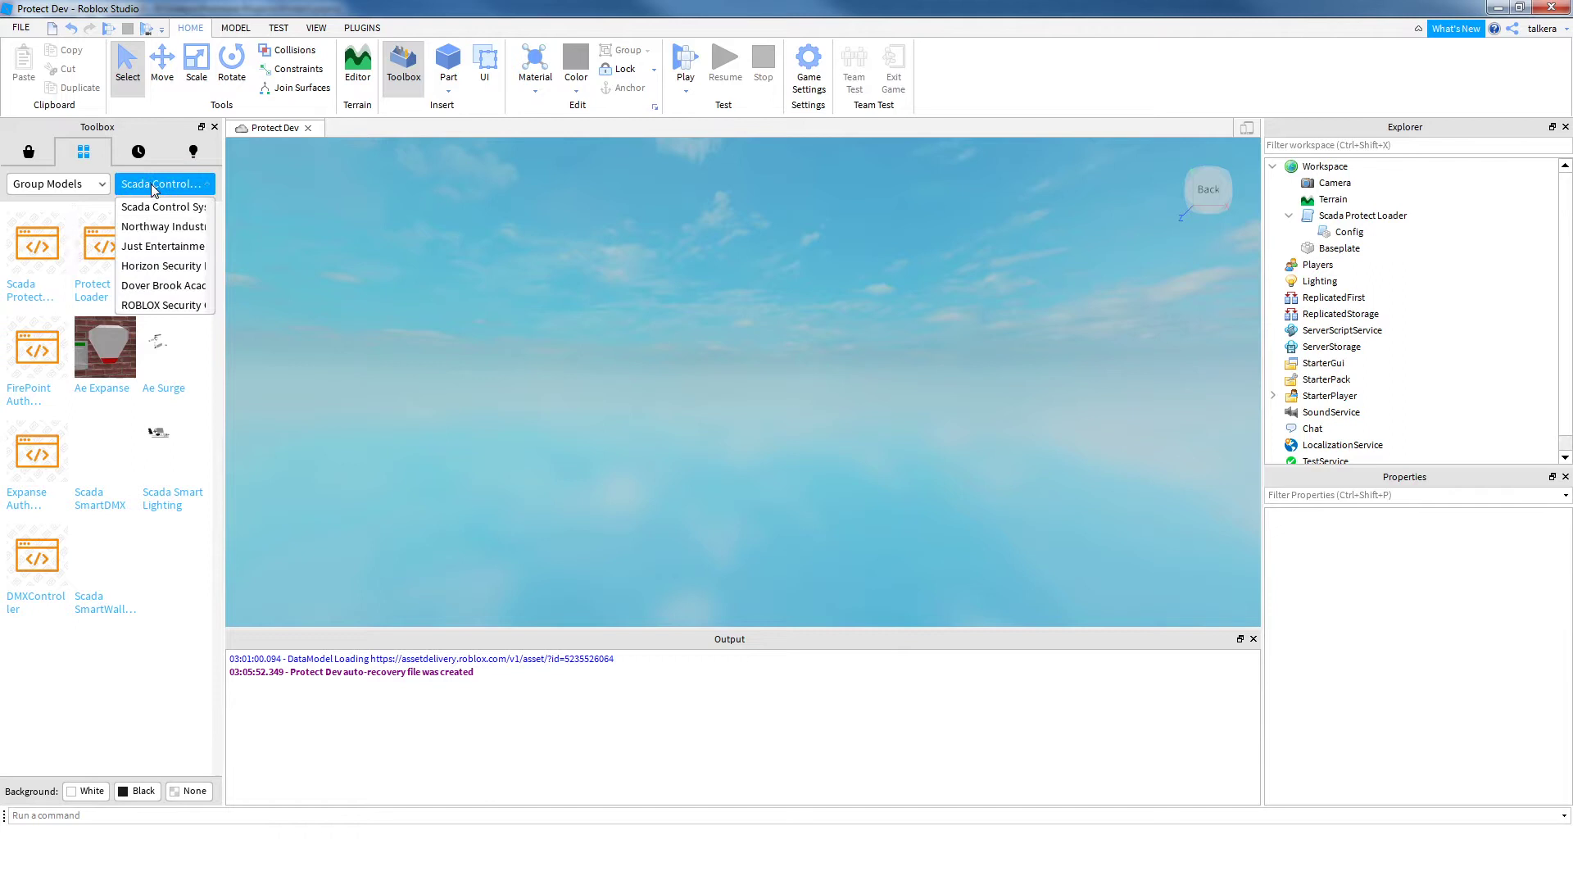
{"action": "left_click", "coordinate": [156, 191]}
{"action": "mouse_move", "coordinate": [39, 263]}
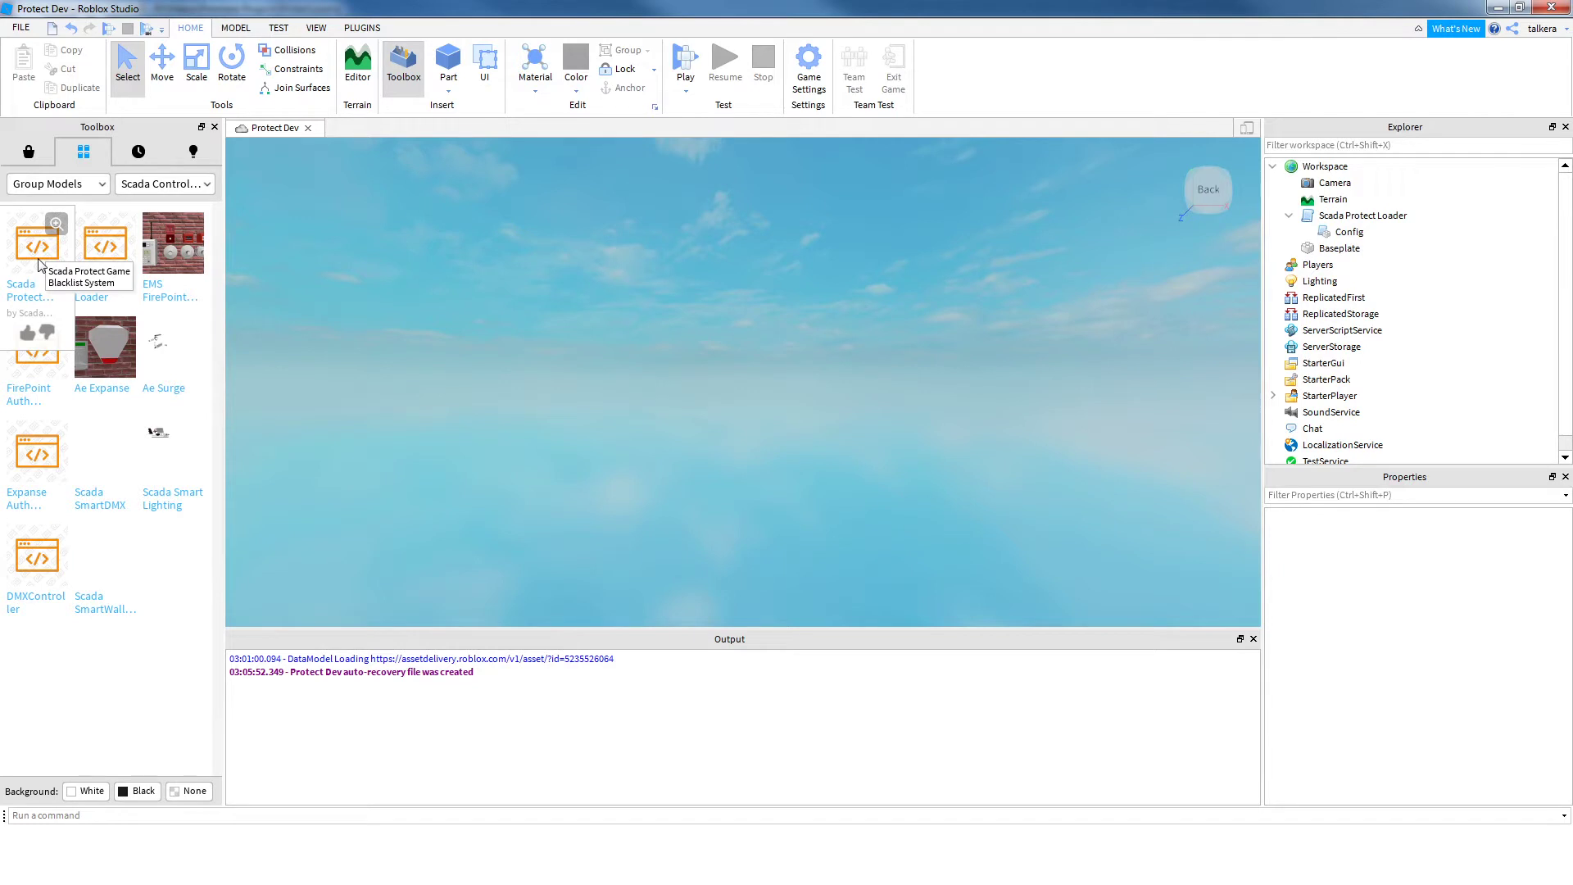
{"action": "left_click", "coordinate": [1385, 217]}
{"action": "double_click", "coordinate": [1367, 220]}
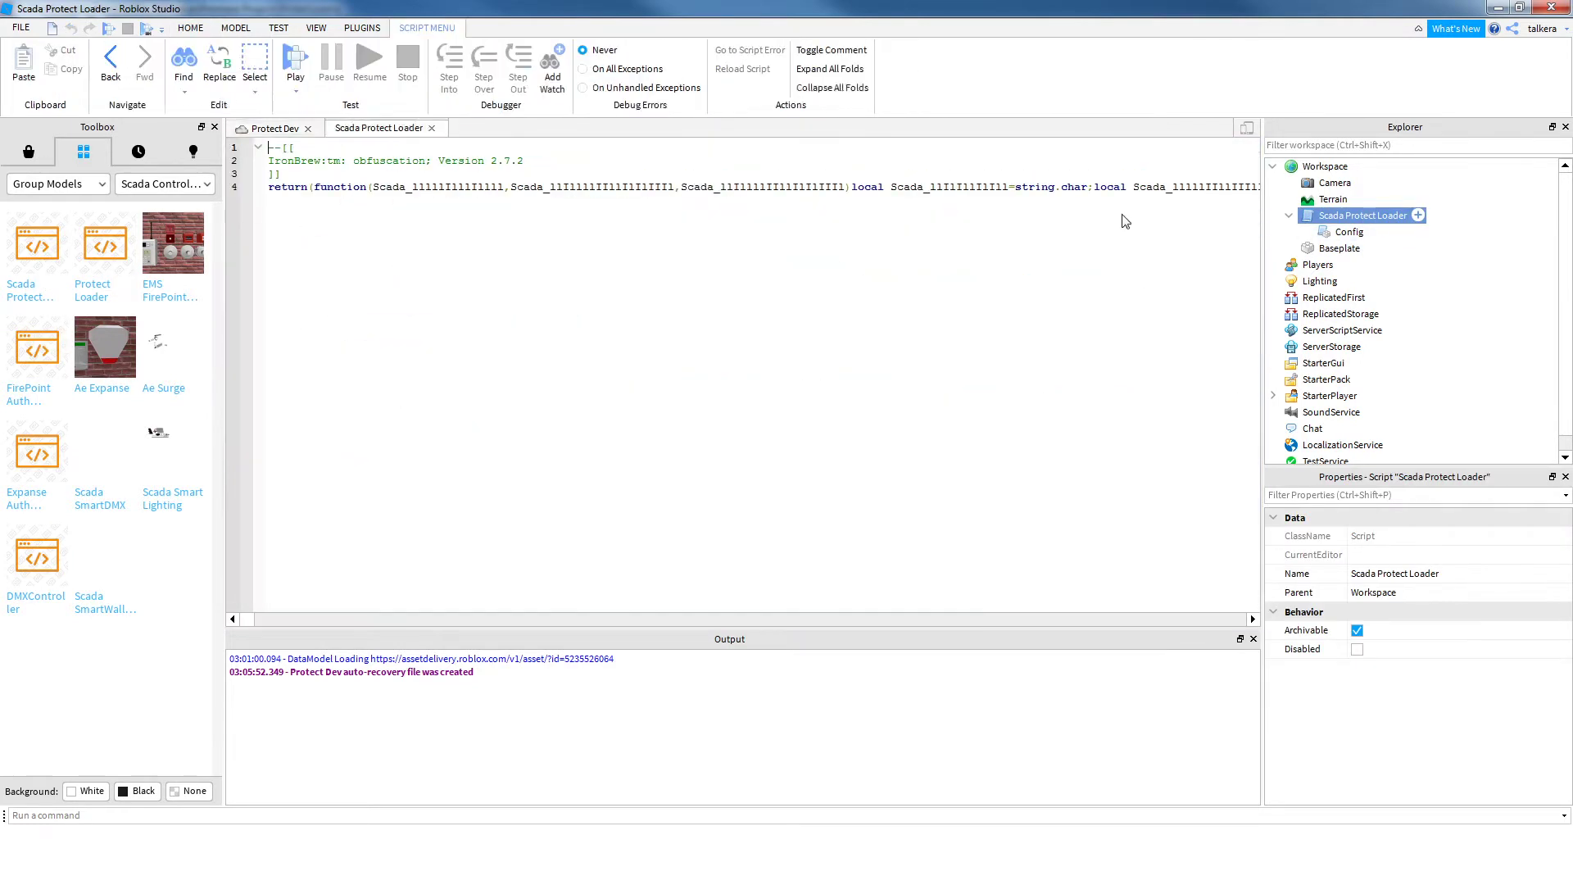
{"action": "left_click", "coordinate": [432, 129]}
{"action": "left_click", "coordinate": [1336, 232]}
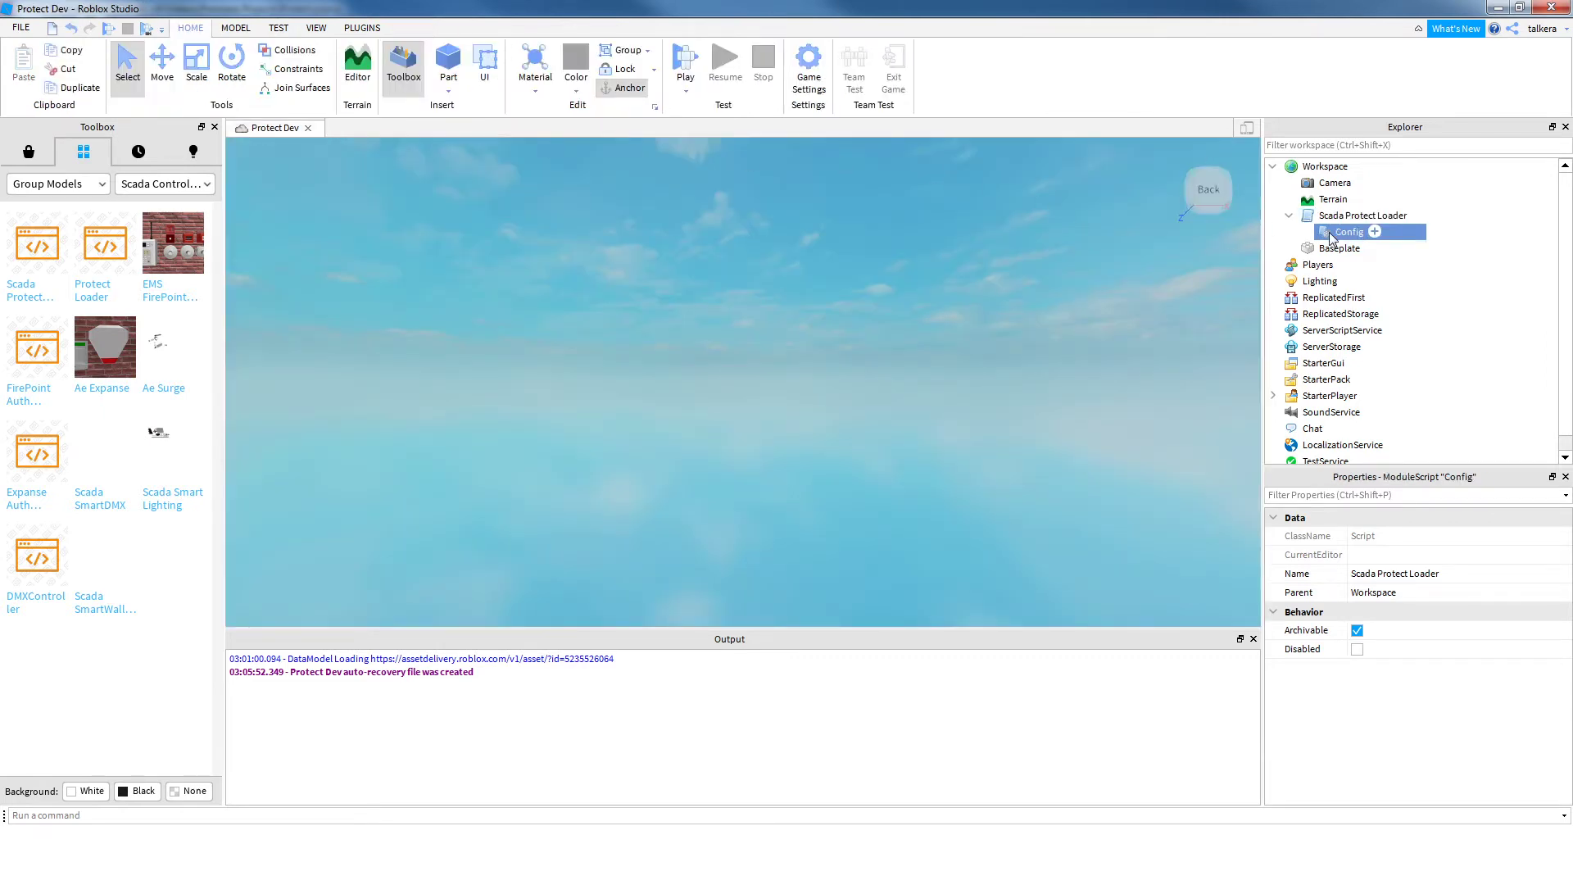
- Open the Config ModuleScript and point out the empty Webhook_URL setting on line 2
{"action": "double_click", "coordinate": [1332, 235]}
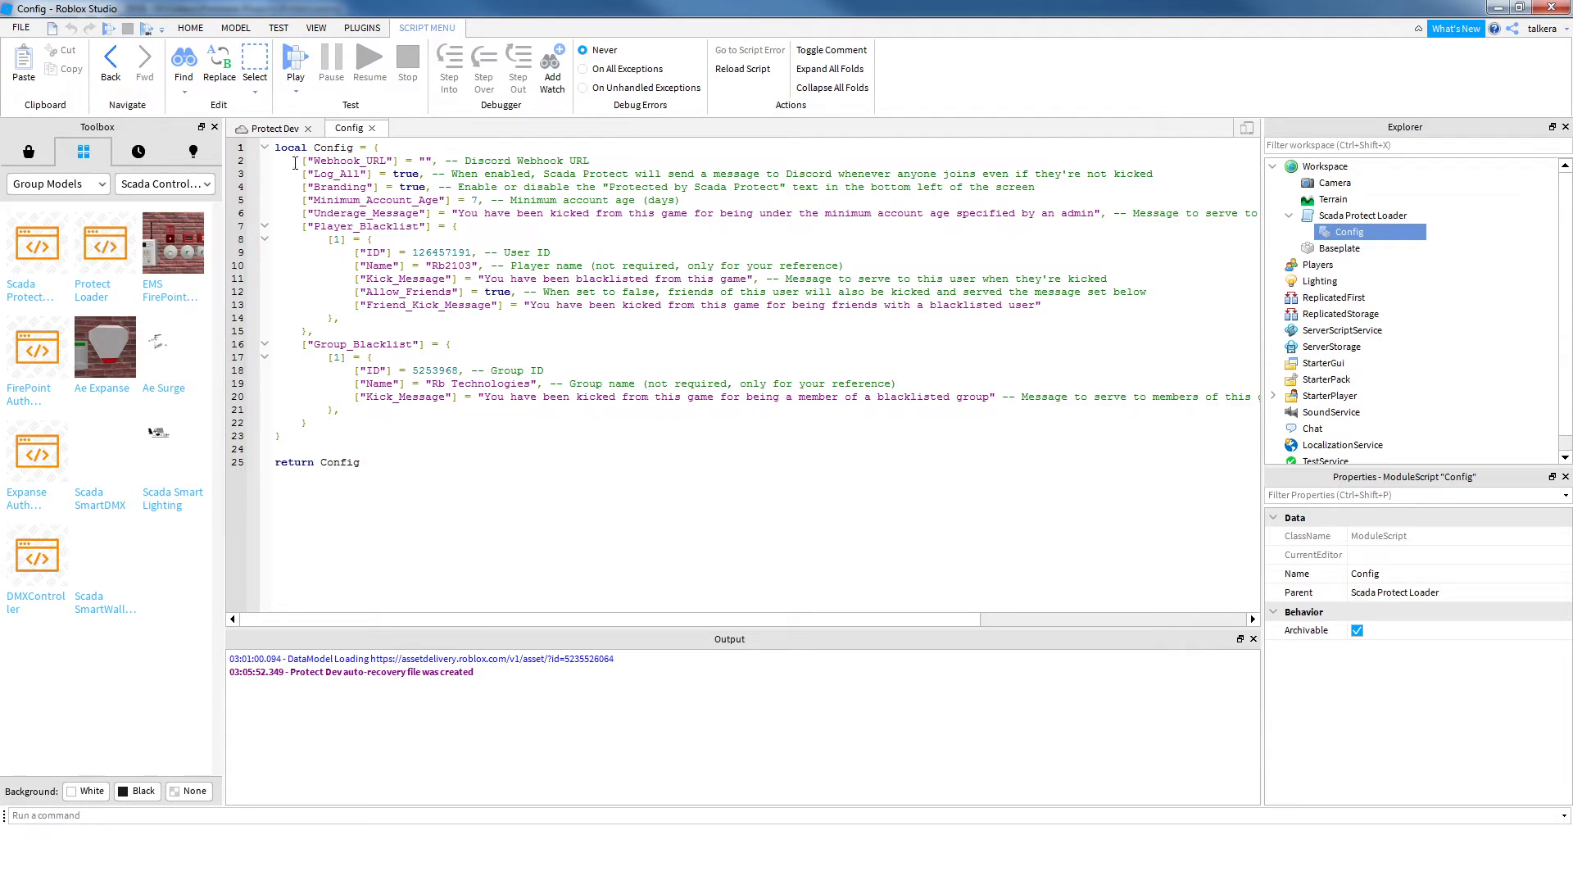
{"action": "left_click_drag", "start_coordinate": [296, 163], "coordinate": [645, 163]}
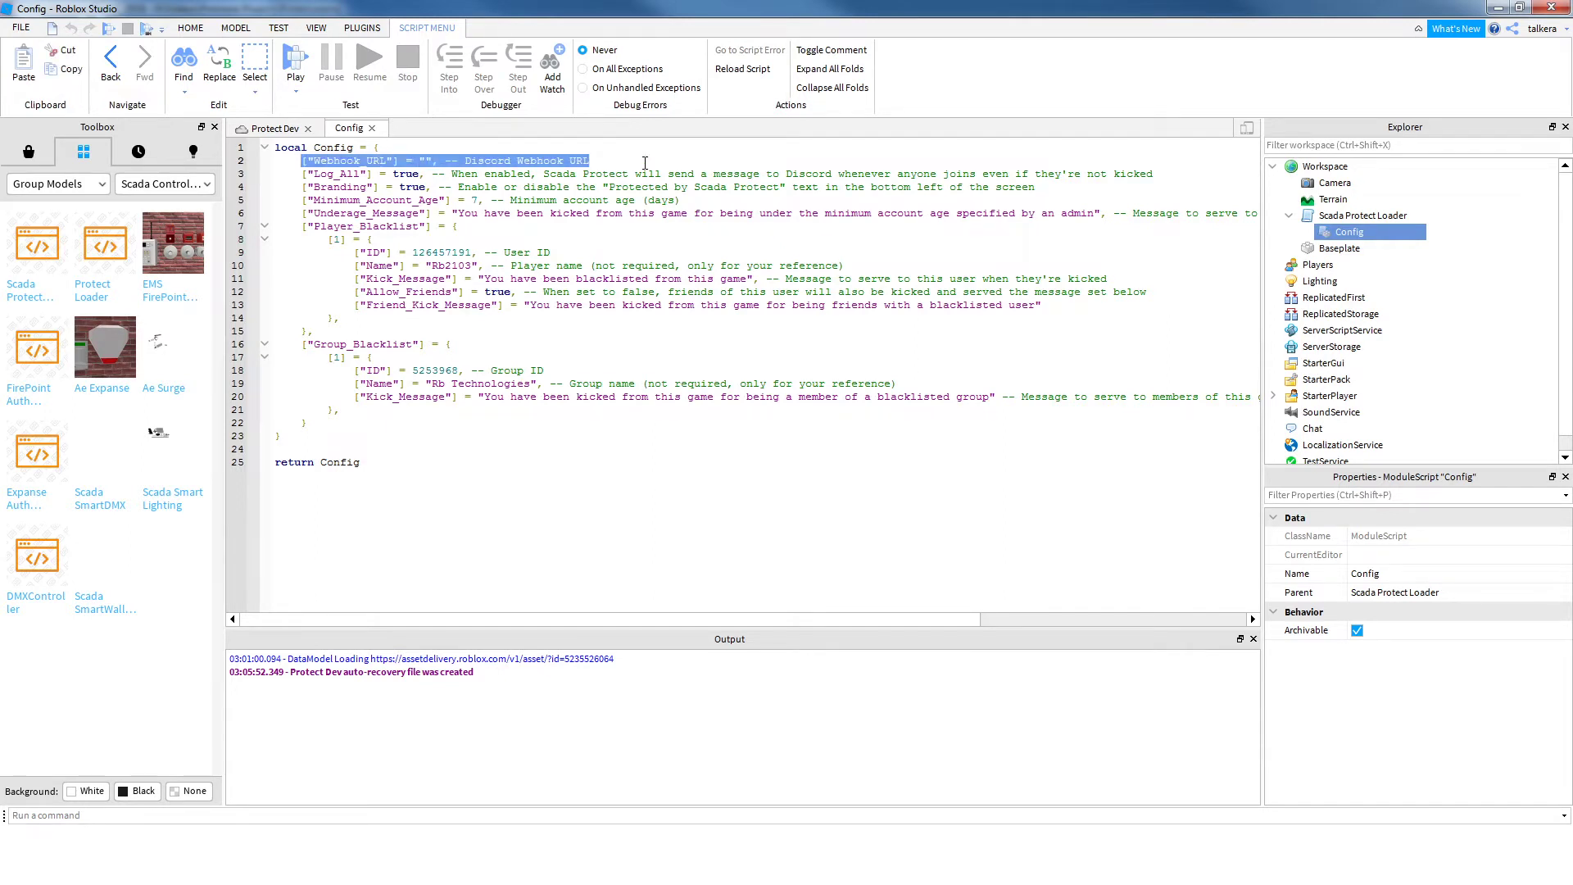
{"action": "left_click", "coordinate": [645, 163]}
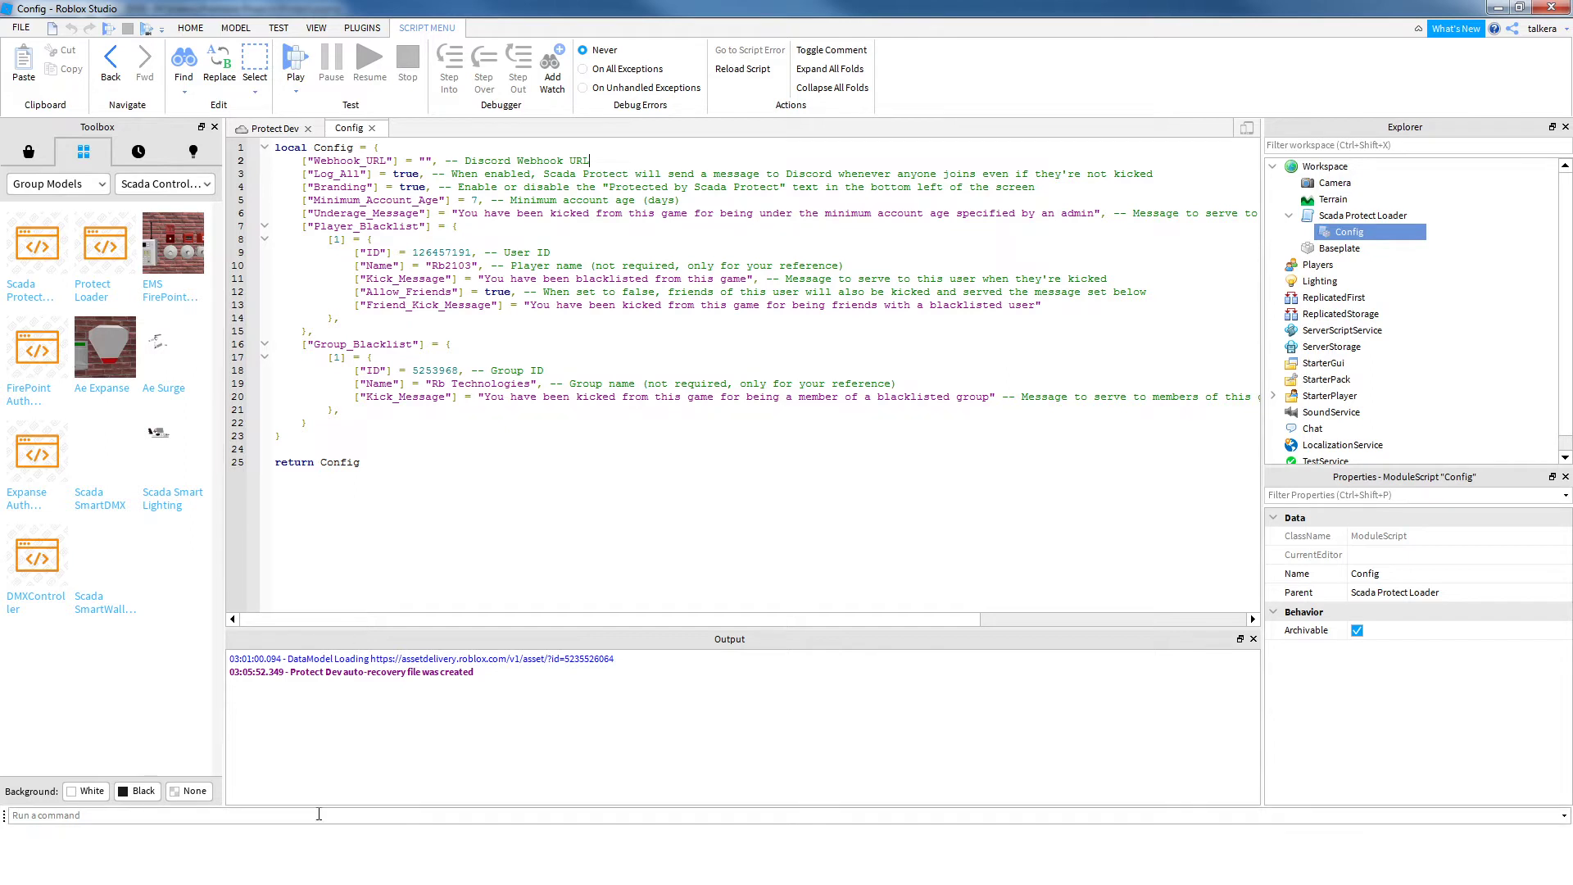
{"action": "mouse_move", "coordinate": [276, 860]}
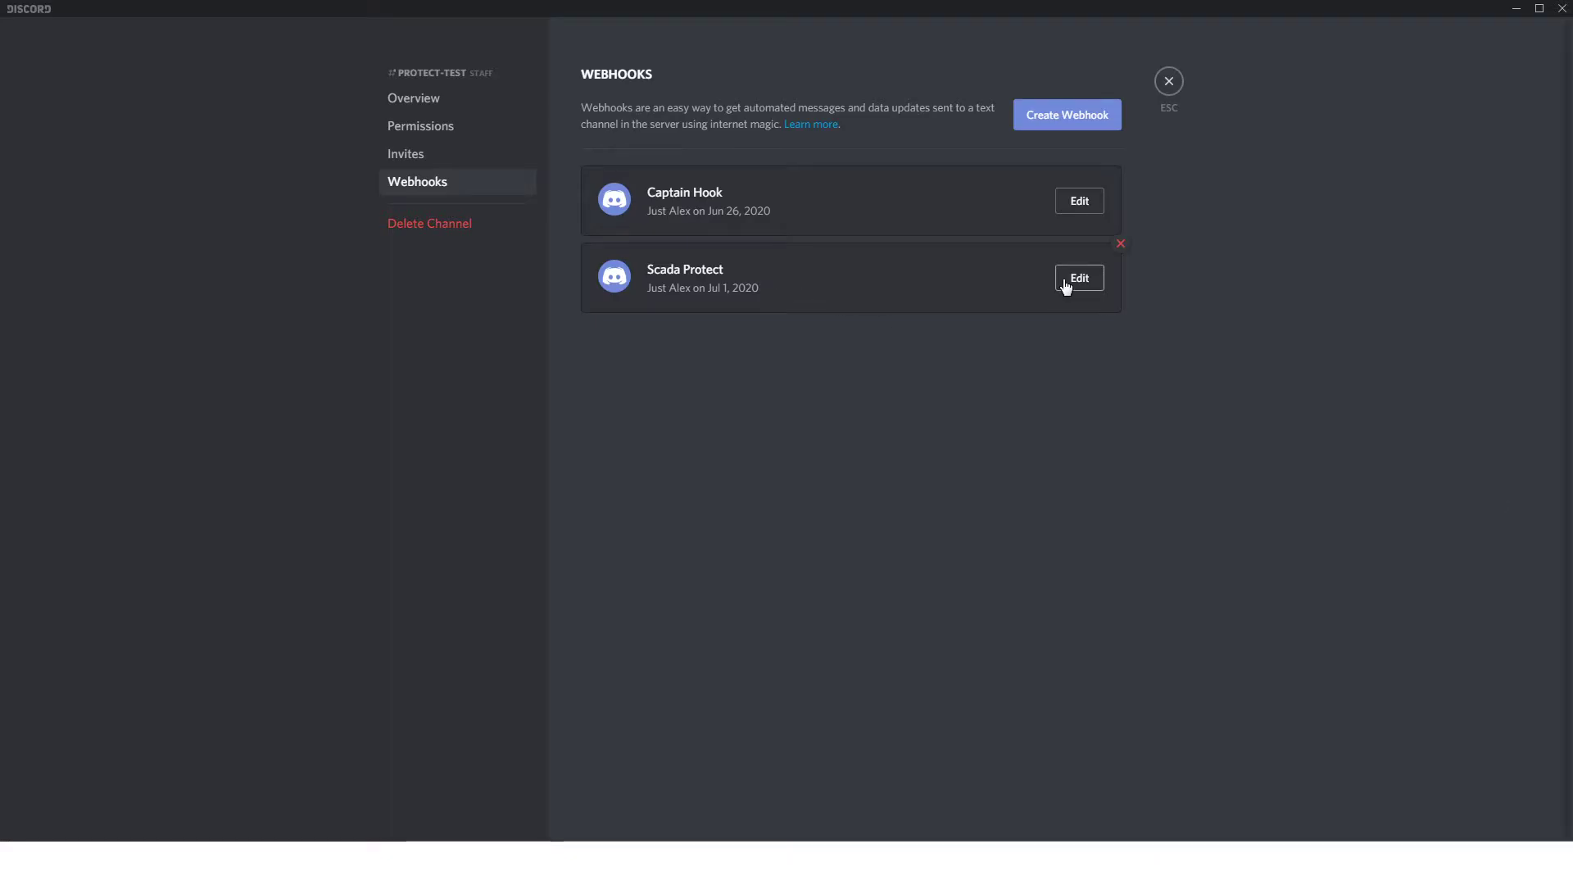
- Create a Spidey Bot webhook for #protect-test, copy its webhook URL, and save it
{"action": "left_click", "coordinate": [1045, 114]}
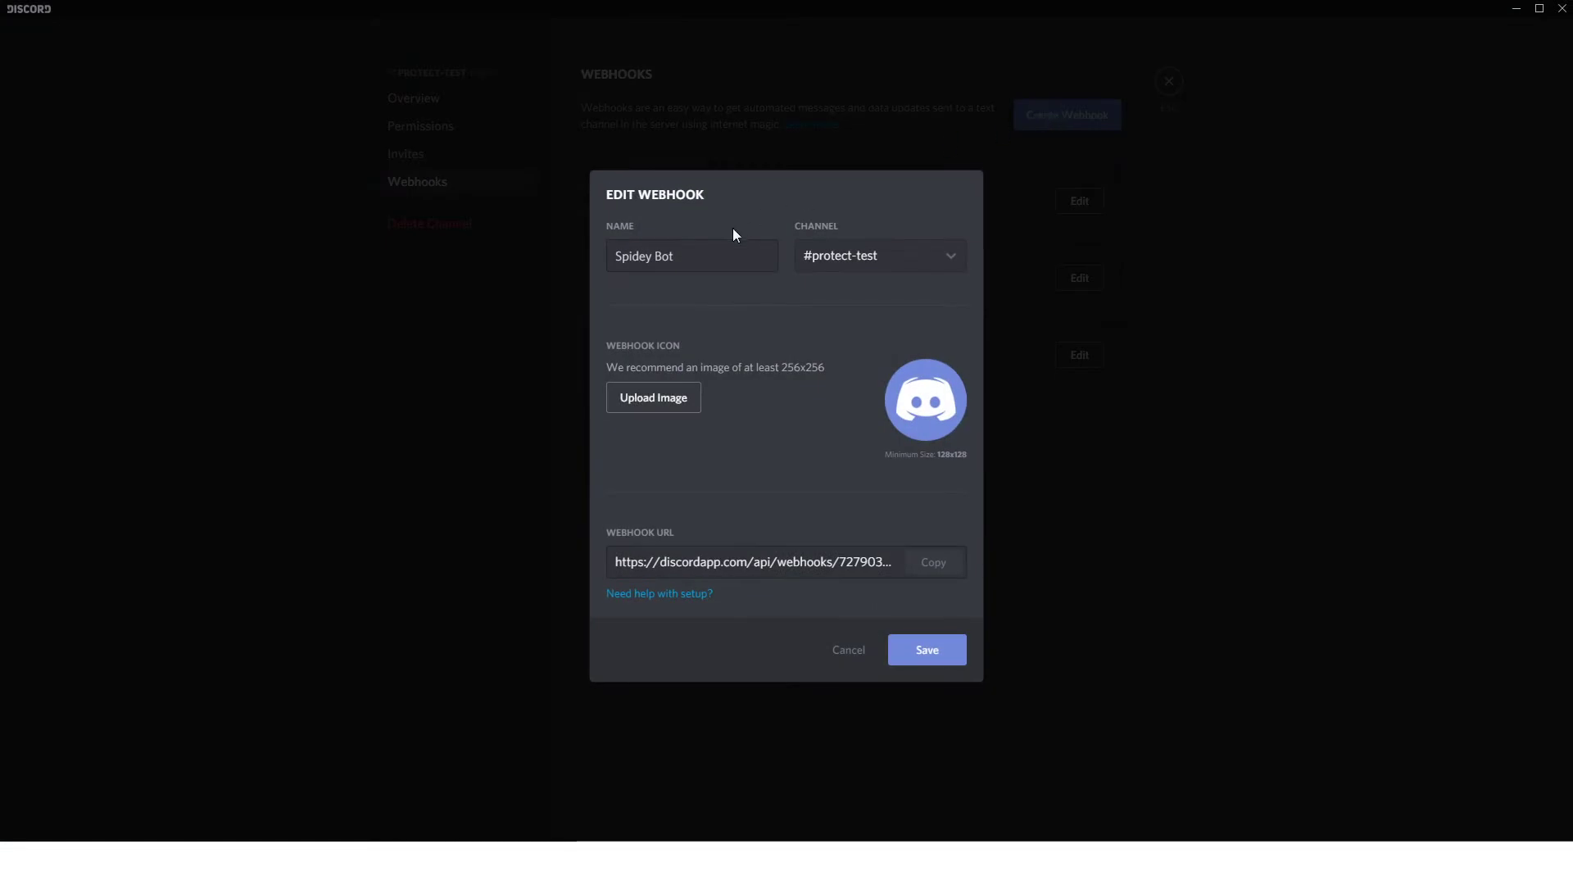
{"action": "left_click", "coordinate": [867, 555]}
{"action": "left_click", "coordinate": [928, 566]}
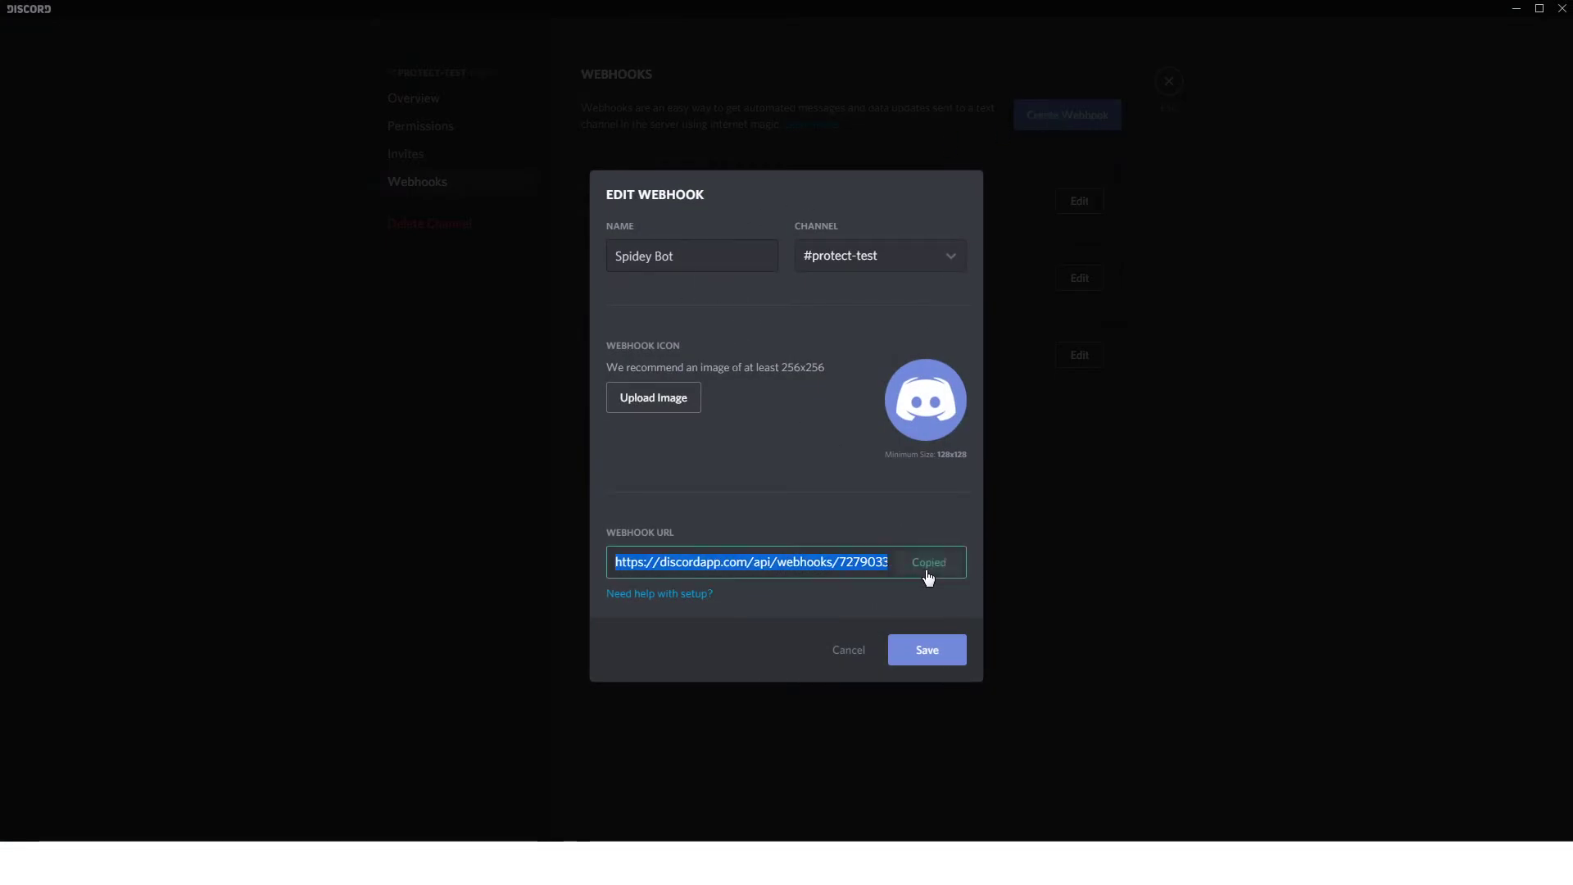
{"action": "left_click", "coordinate": [932, 650]}
- Back in Studio, paste the Discord webhook URL between the Webhook_URL quotes
{"action": "key", "text": "alt+Tab"}
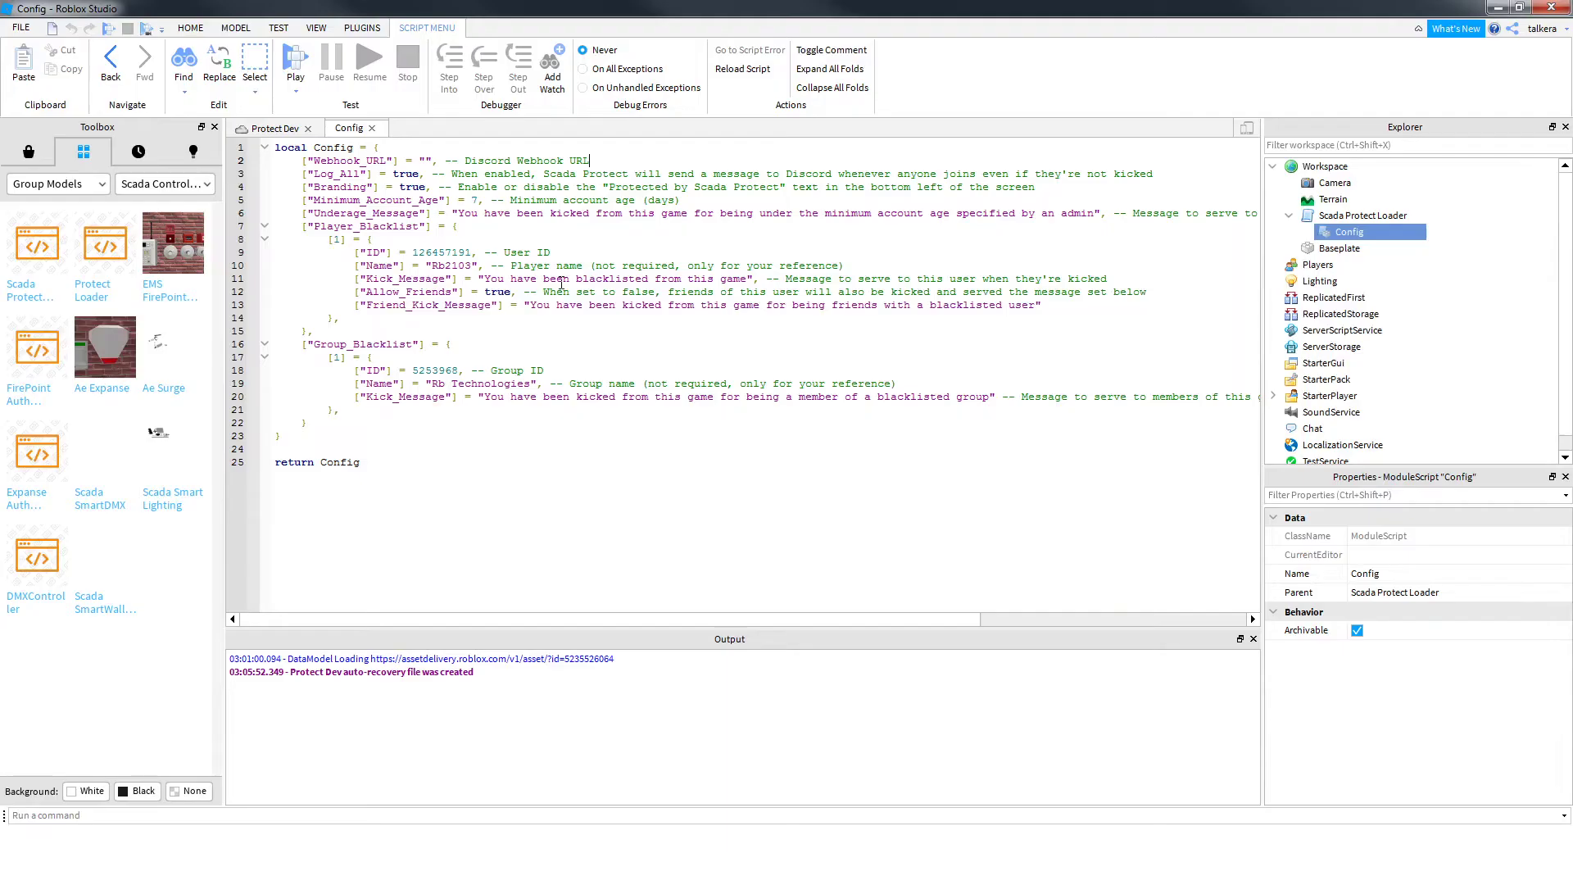
{"action": "key", "text": "ctrl+v"}
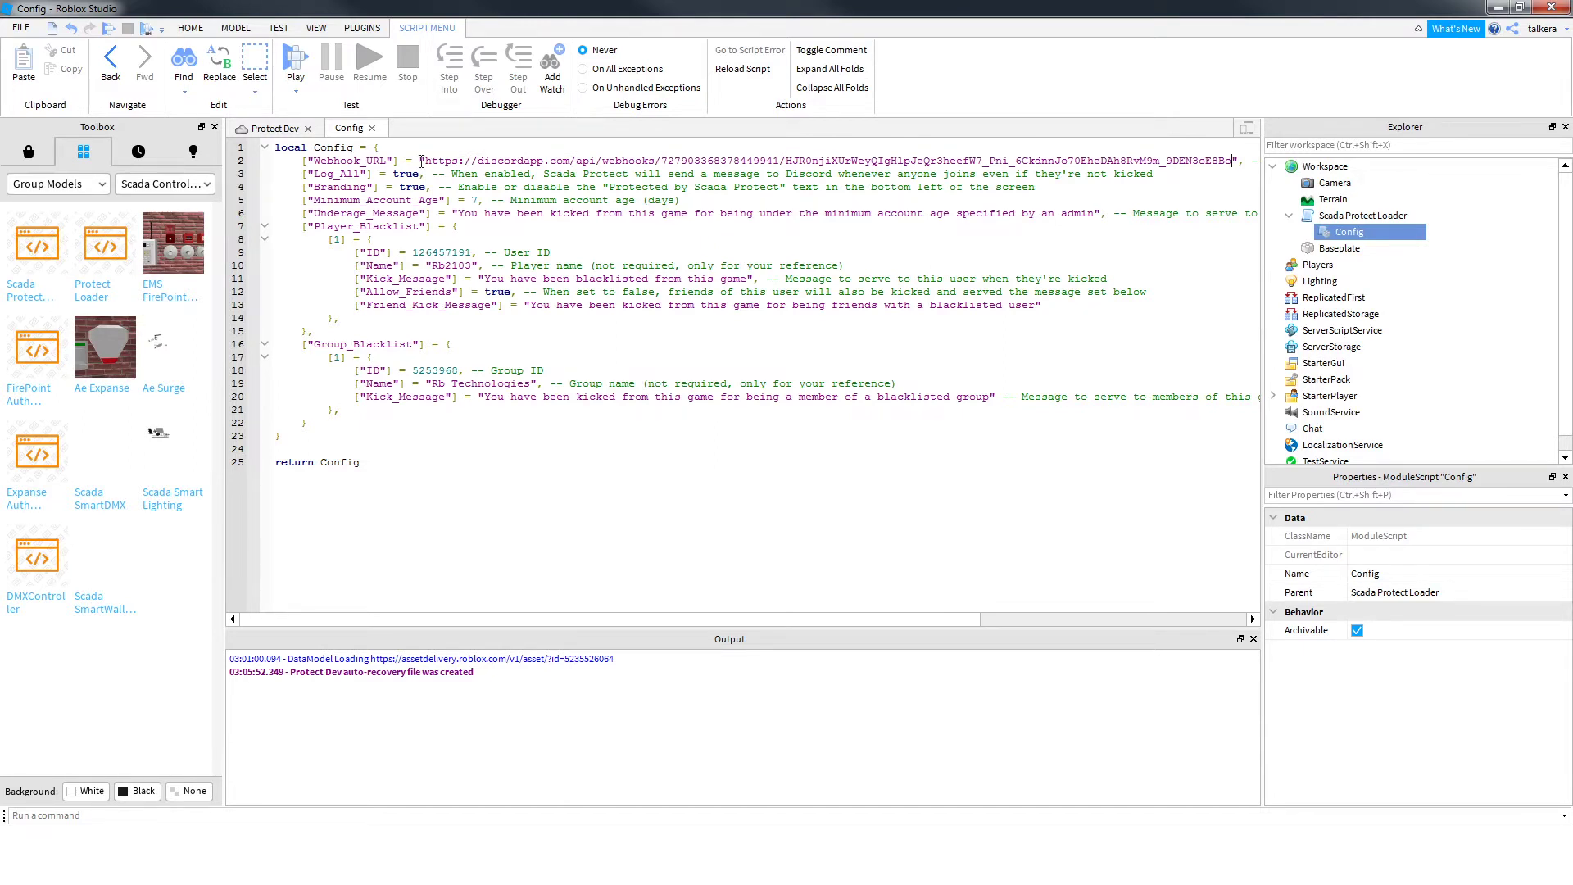
{"action": "mouse_move", "coordinate": [420, 160]}
{"action": "left_mouse_down"}
{"action": "mouse_move", "coordinate": [1249, 162]}
{"action": "mouse_move", "coordinate": [423, 174]}
{"action": "left_mouse_up"}
{"action": "left_click", "coordinate": [423, 174]}
- Highlight the pasted webhook URL and the Log_All true value to review them
{"action": "triple_click", "coordinate": [433, 160]}
{"action": "left_click", "coordinate": [433, 161]}
{"action": "left_click_drag", "start_coordinate": [445, 161], "coordinate": [1231, 158]}
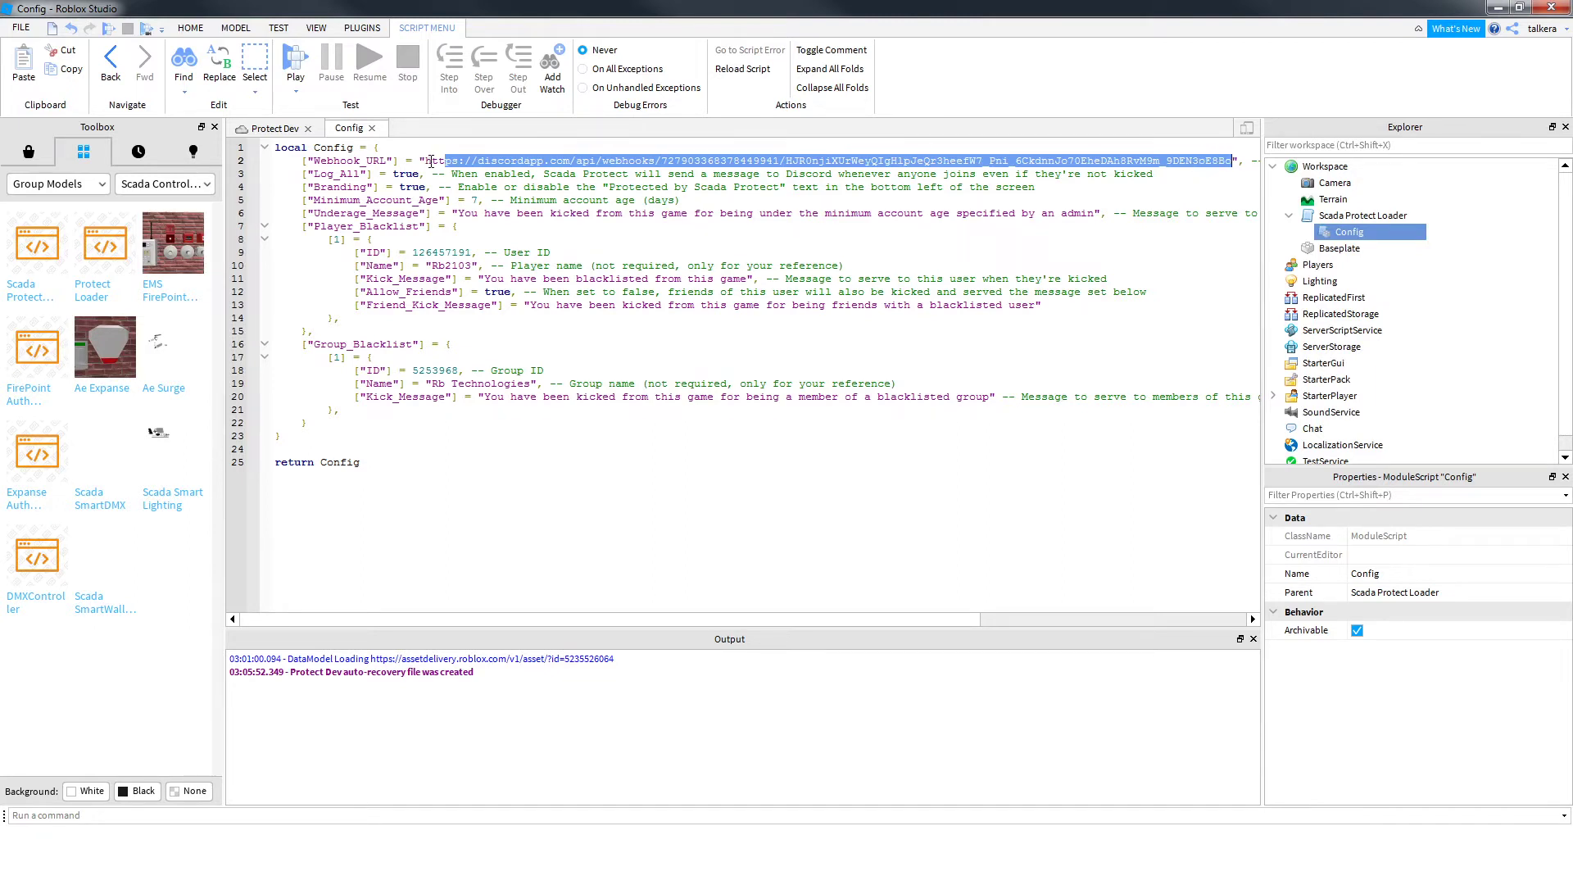
{"action": "left_click", "coordinate": [431, 160]}
{"action": "double_click", "coordinate": [400, 174]}
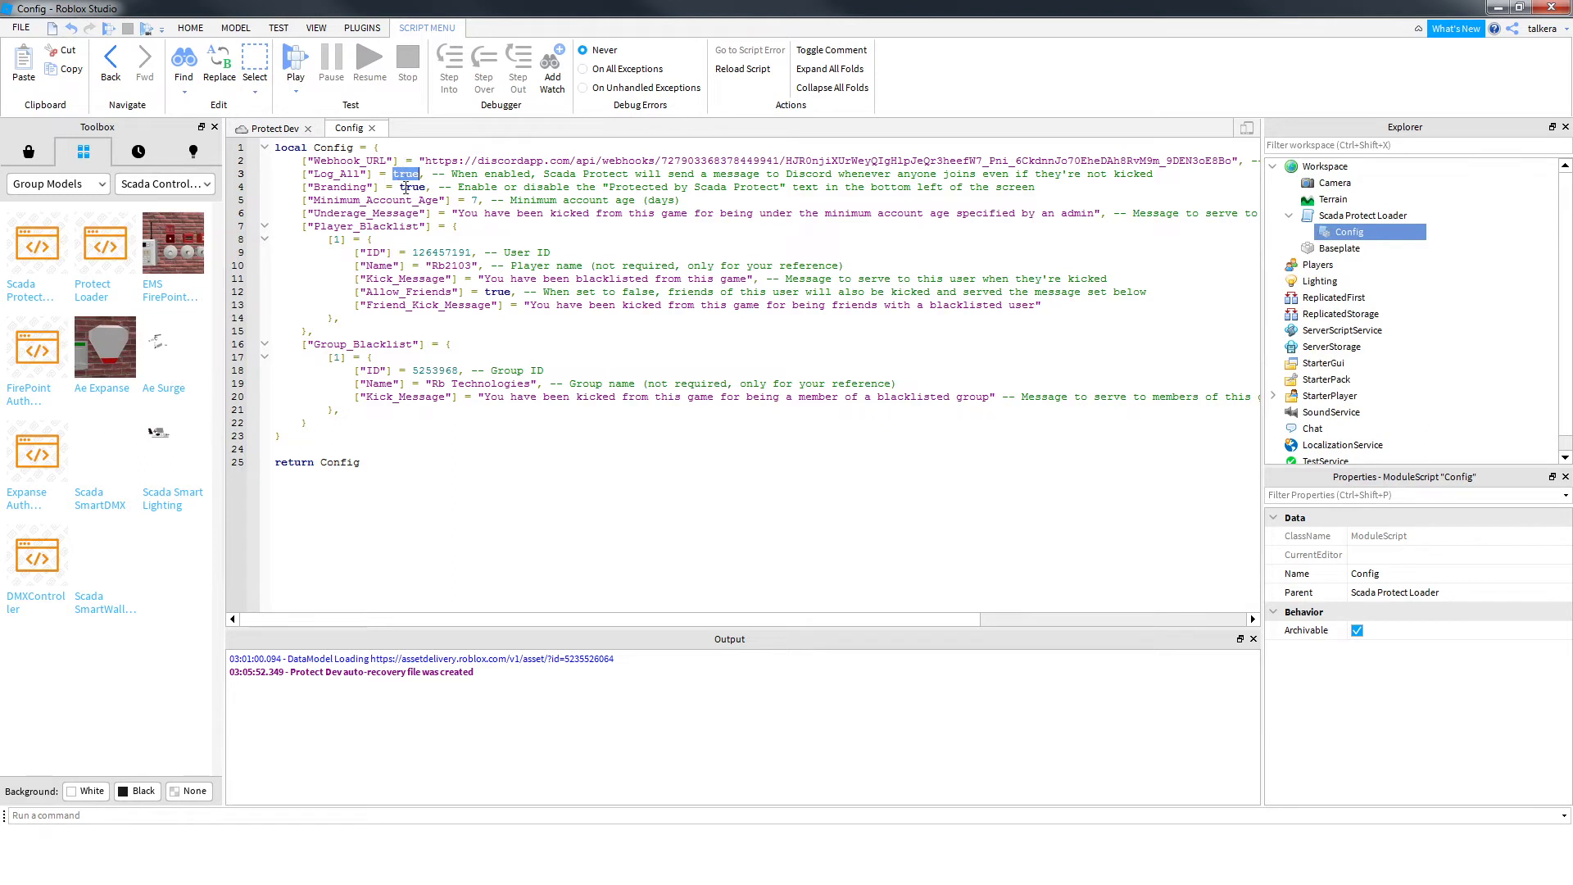
{"action": "double_click", "coordinate": [412, 187]}
{"action": "left_click", "coordinate": [475, 198]}
{"action": "left_click_drag", "start_coordinate": [471, 215], "coordinate": [1133, 215]}
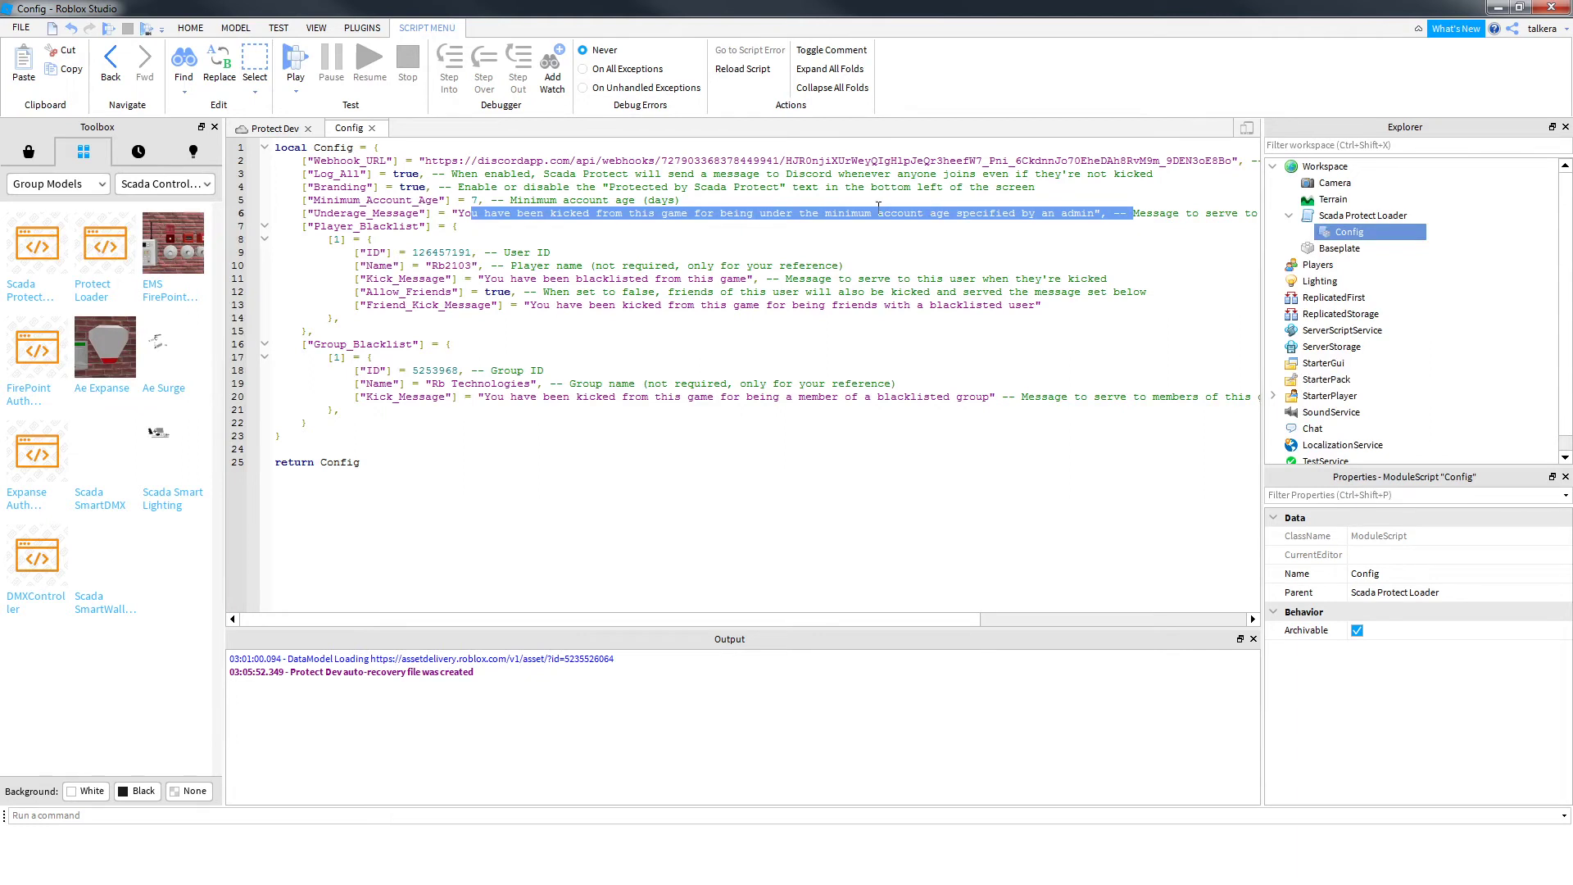
- Highlight the player blacklist's User ID, Name and Kick_Message lines to explain them
{"action": "left_click", "coordinate": [392, 230]}
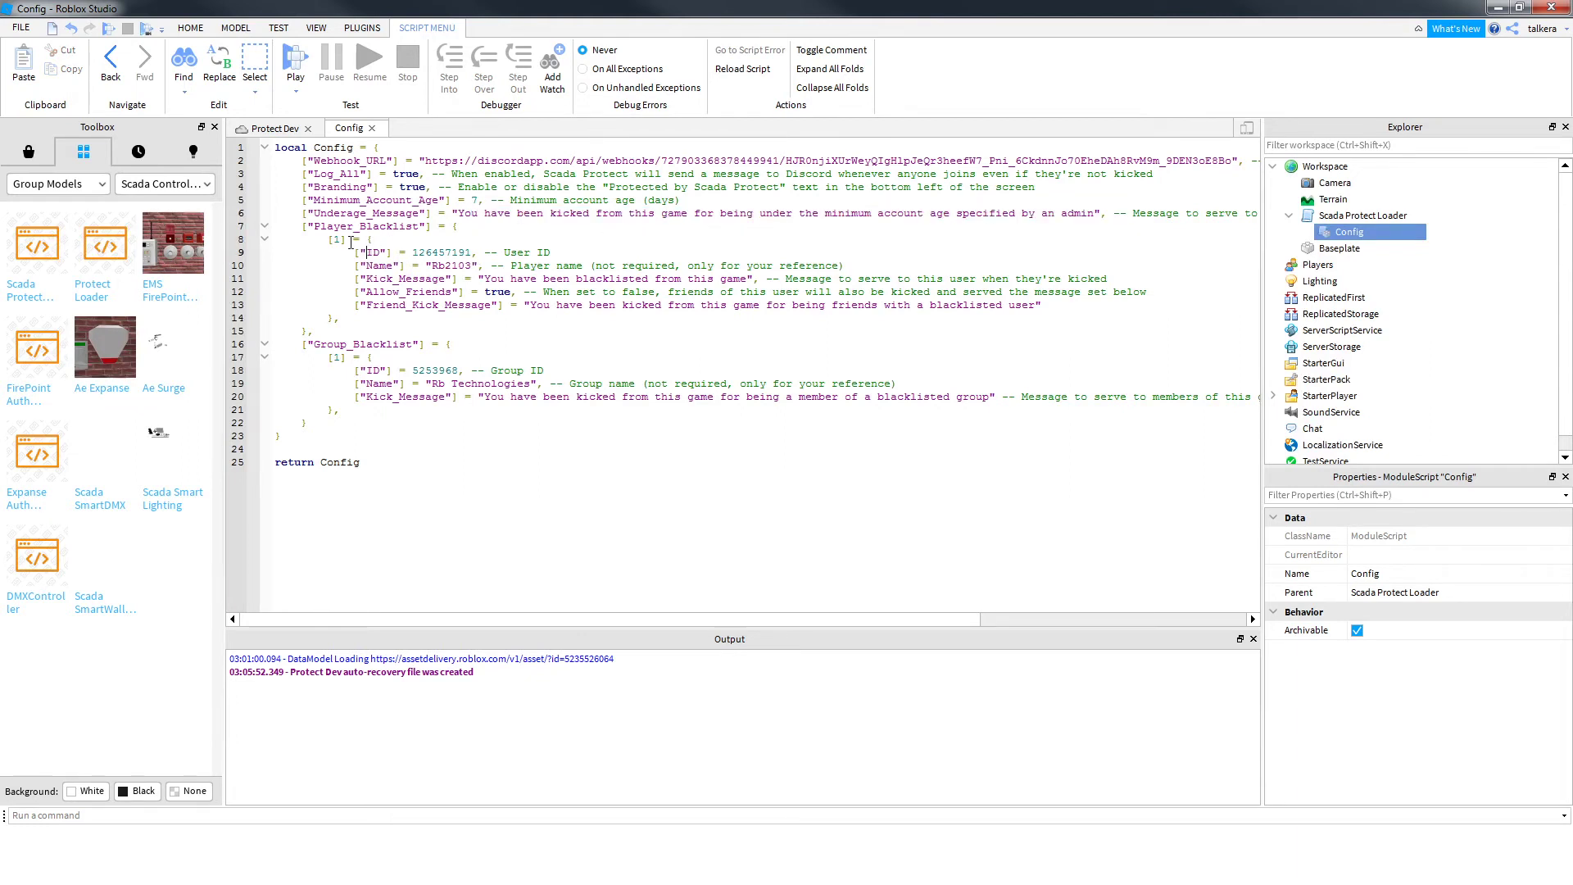
{"action": "left_click_drag", "start_coordinate": [354, 252], "coordinate": [571, 249]}
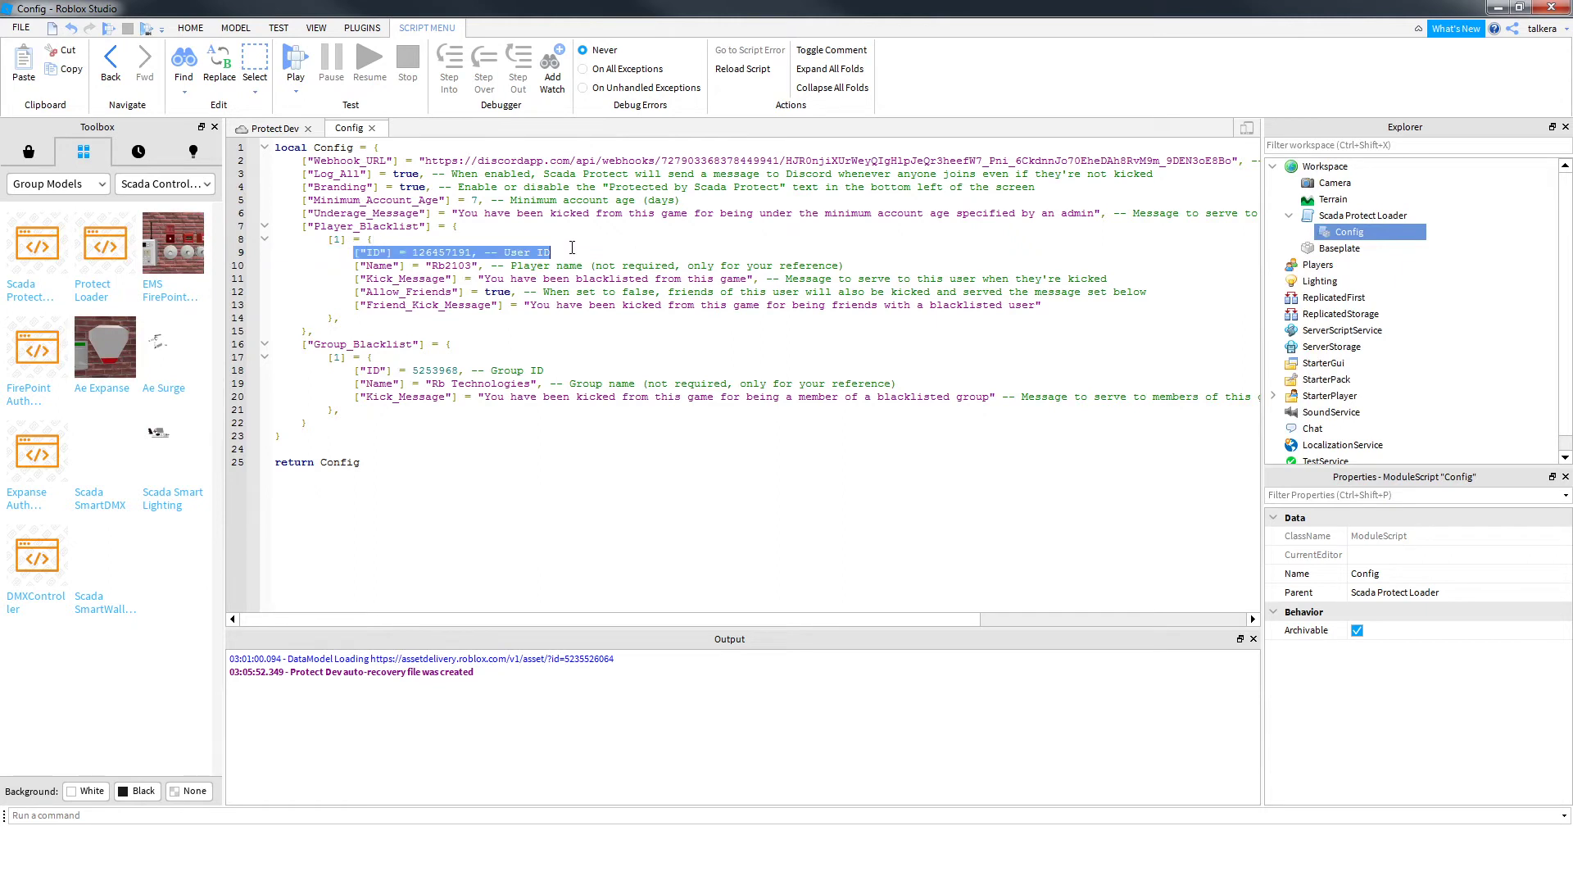
{"action": "left_click_drag", "start_coordinate": [352, 267], "coordinate": [859, 269]}
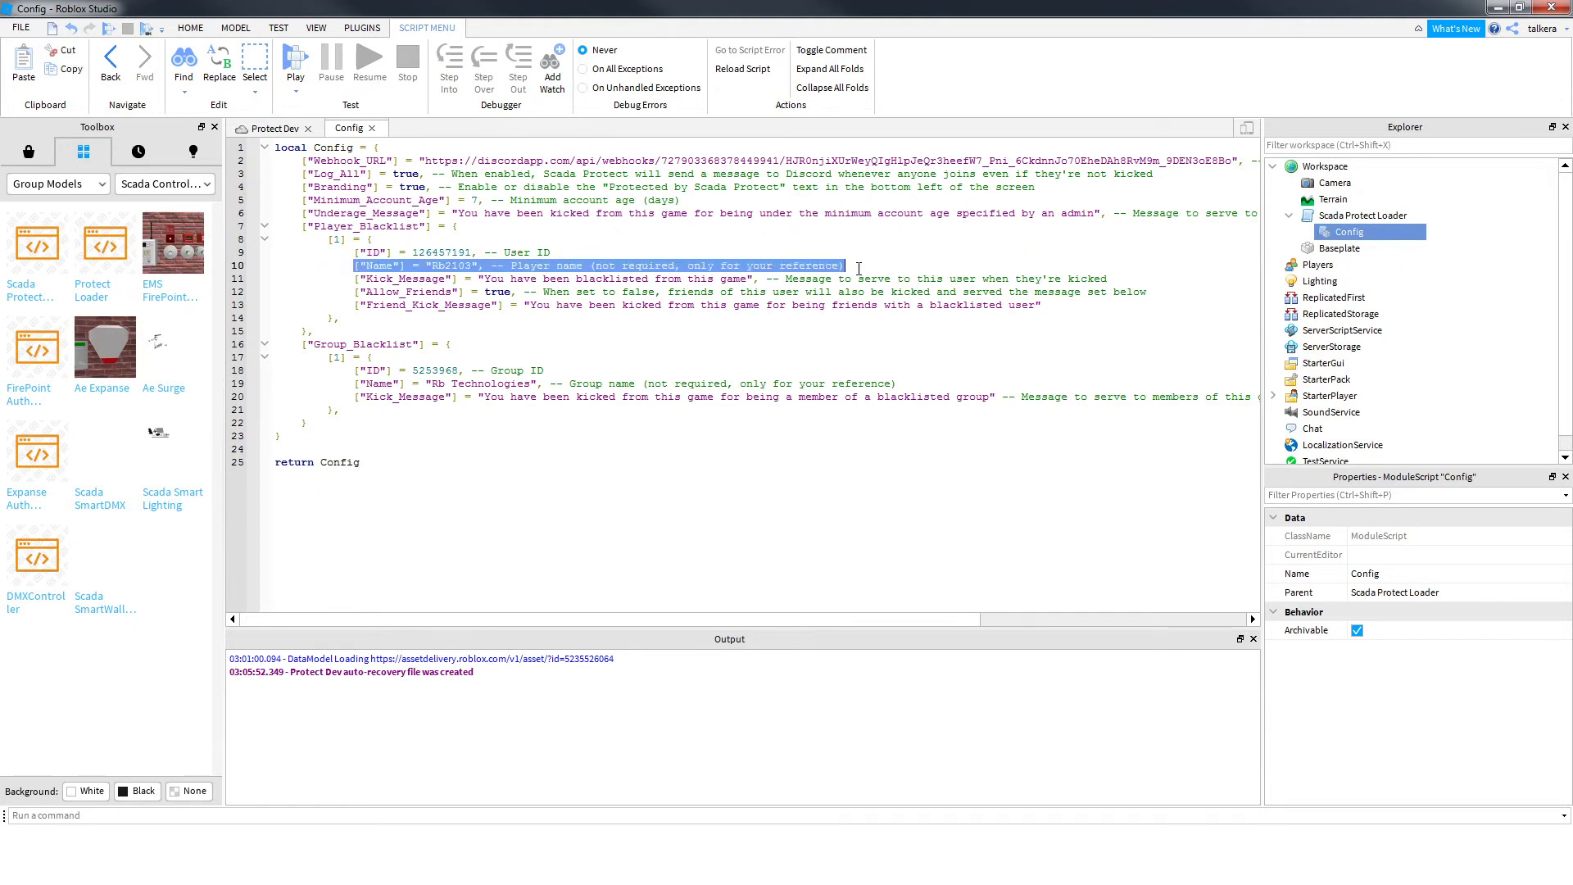
{"action": "left_click", "coordinate": [613, 237]}
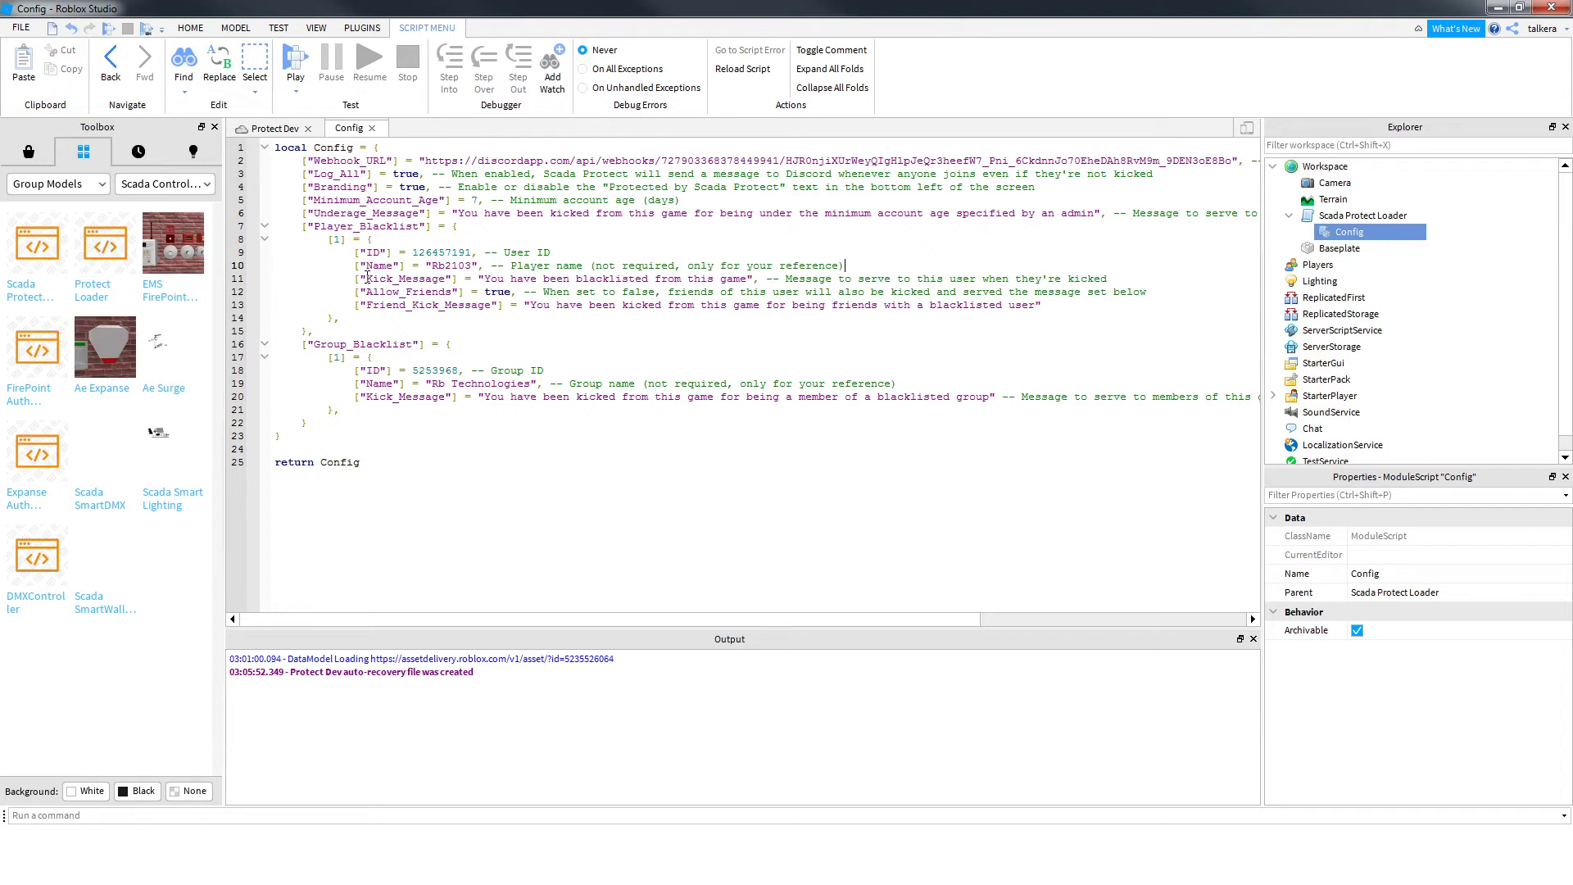
{"action": "left_click_drag", "start_coordinate": [354, 278], "coordinate": [833, 281]}
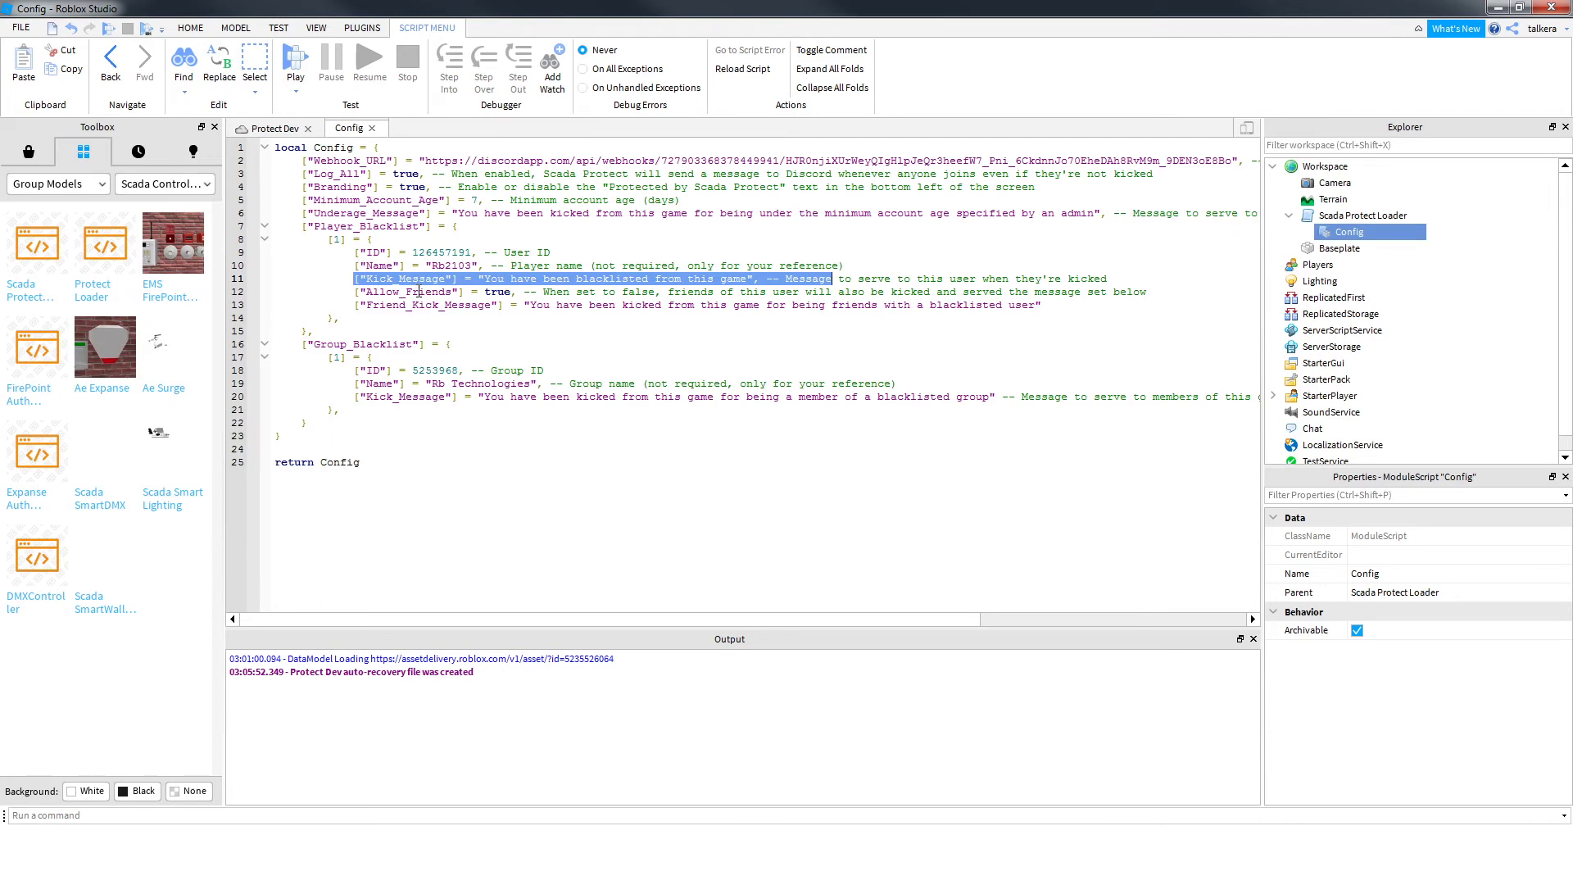
{"action": "left_click", "coordinate": [419, 291]}
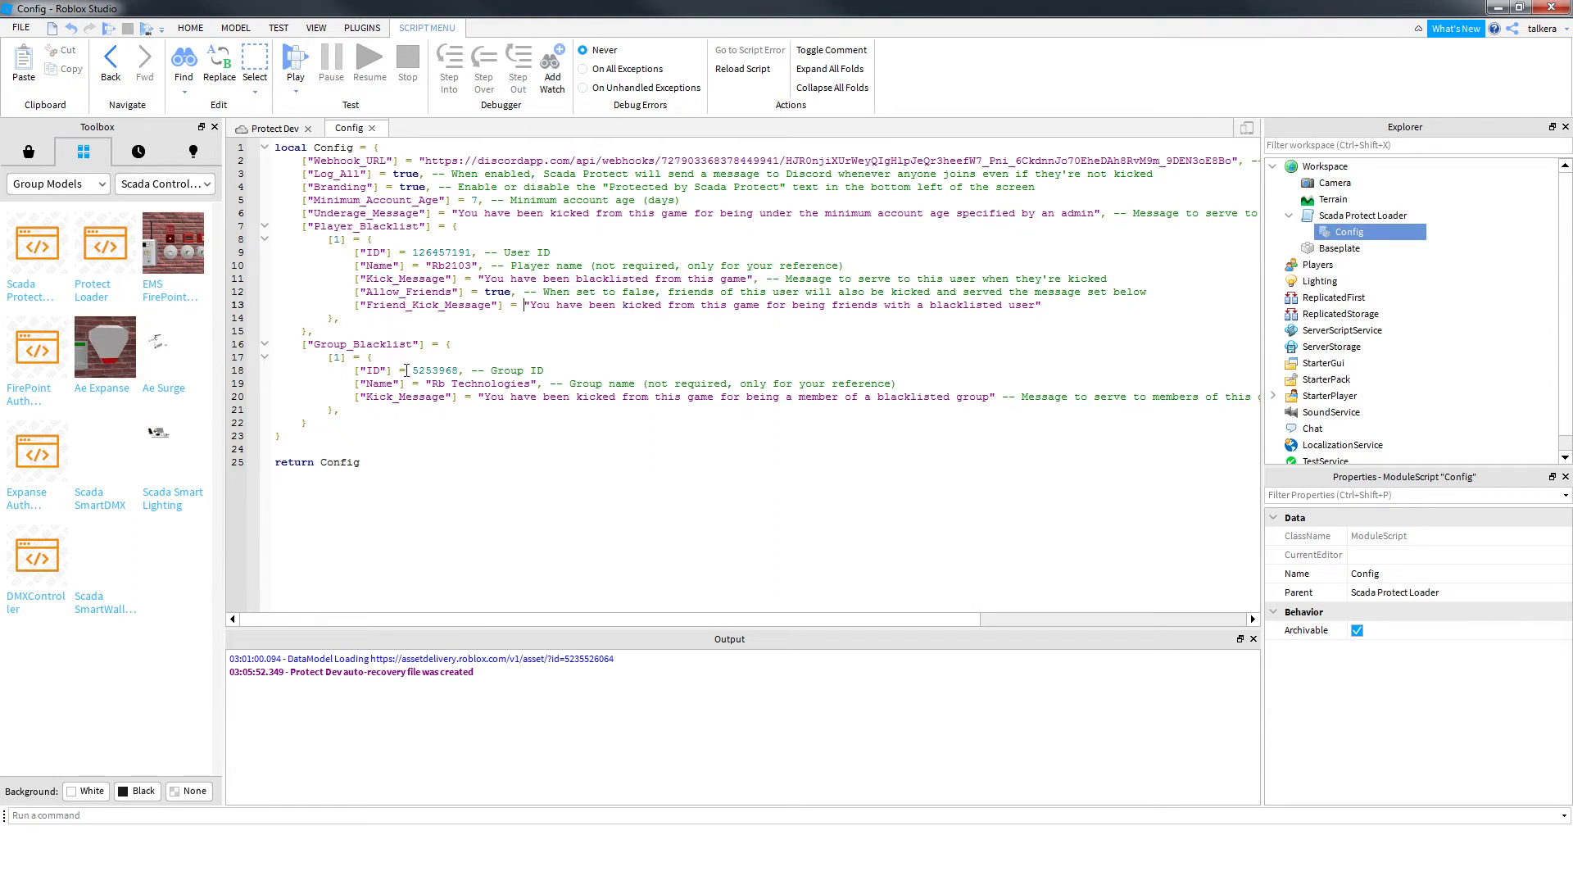
- Highlight the group blacklist's ID and Name lines, then switch to the browser
{"action": "left_click_drag", "start_coordinate": [402, 365], "coordinate": [562, 366]}
{"action": "left_click", "coordinate": [441, 393]}
{"action": "left_click_drag", "start_coordinate": [356, 377], "coordinate": [970, 379]}
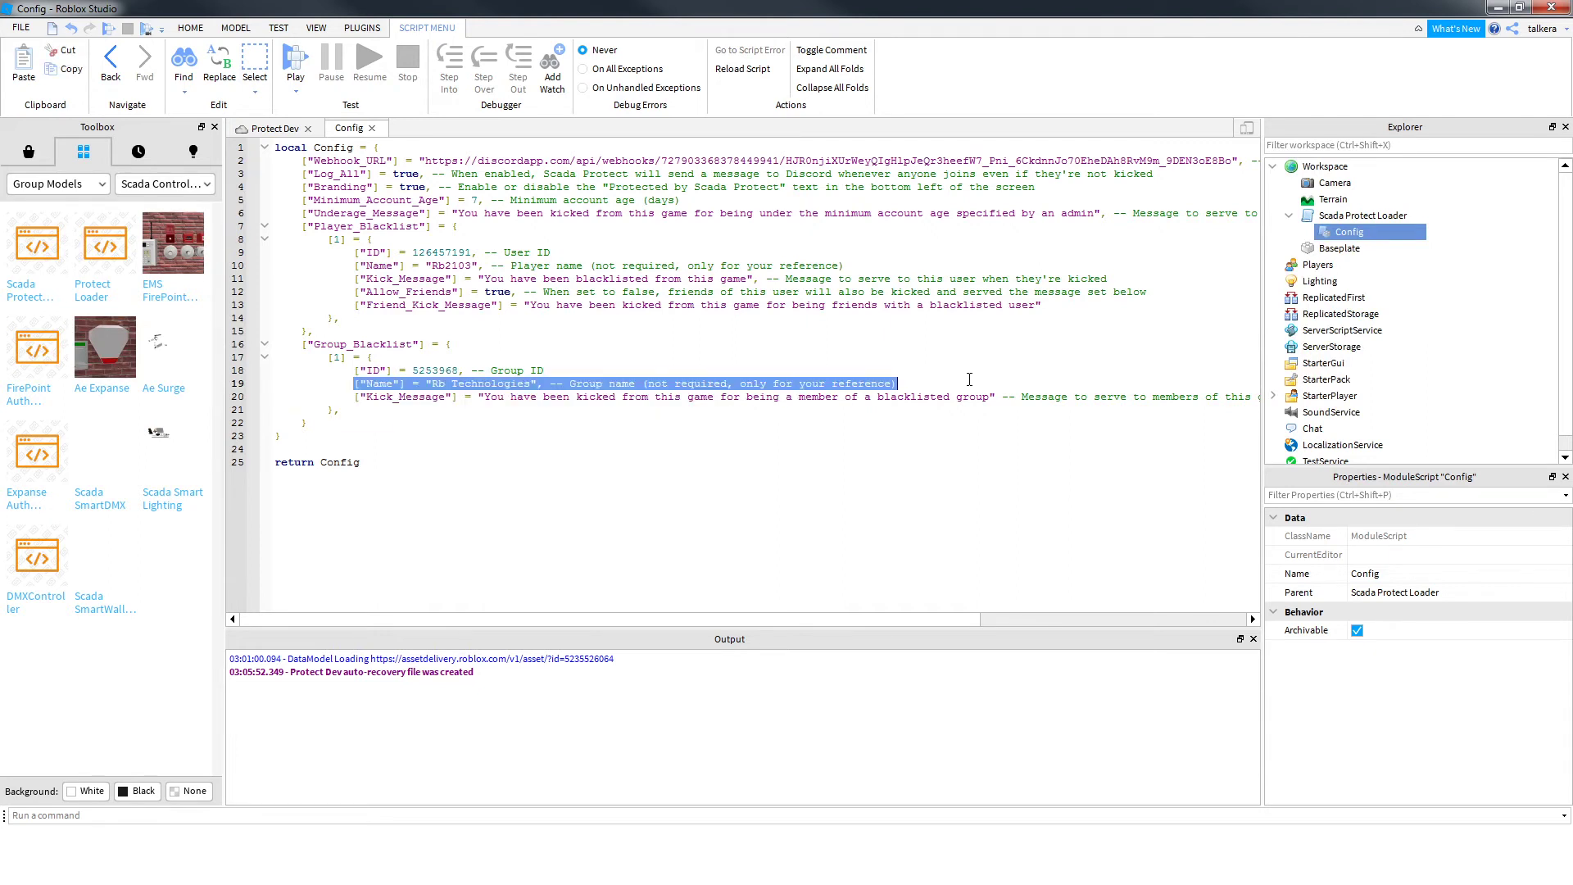
{"action": "left_click", "coordinate": [496, 399]}
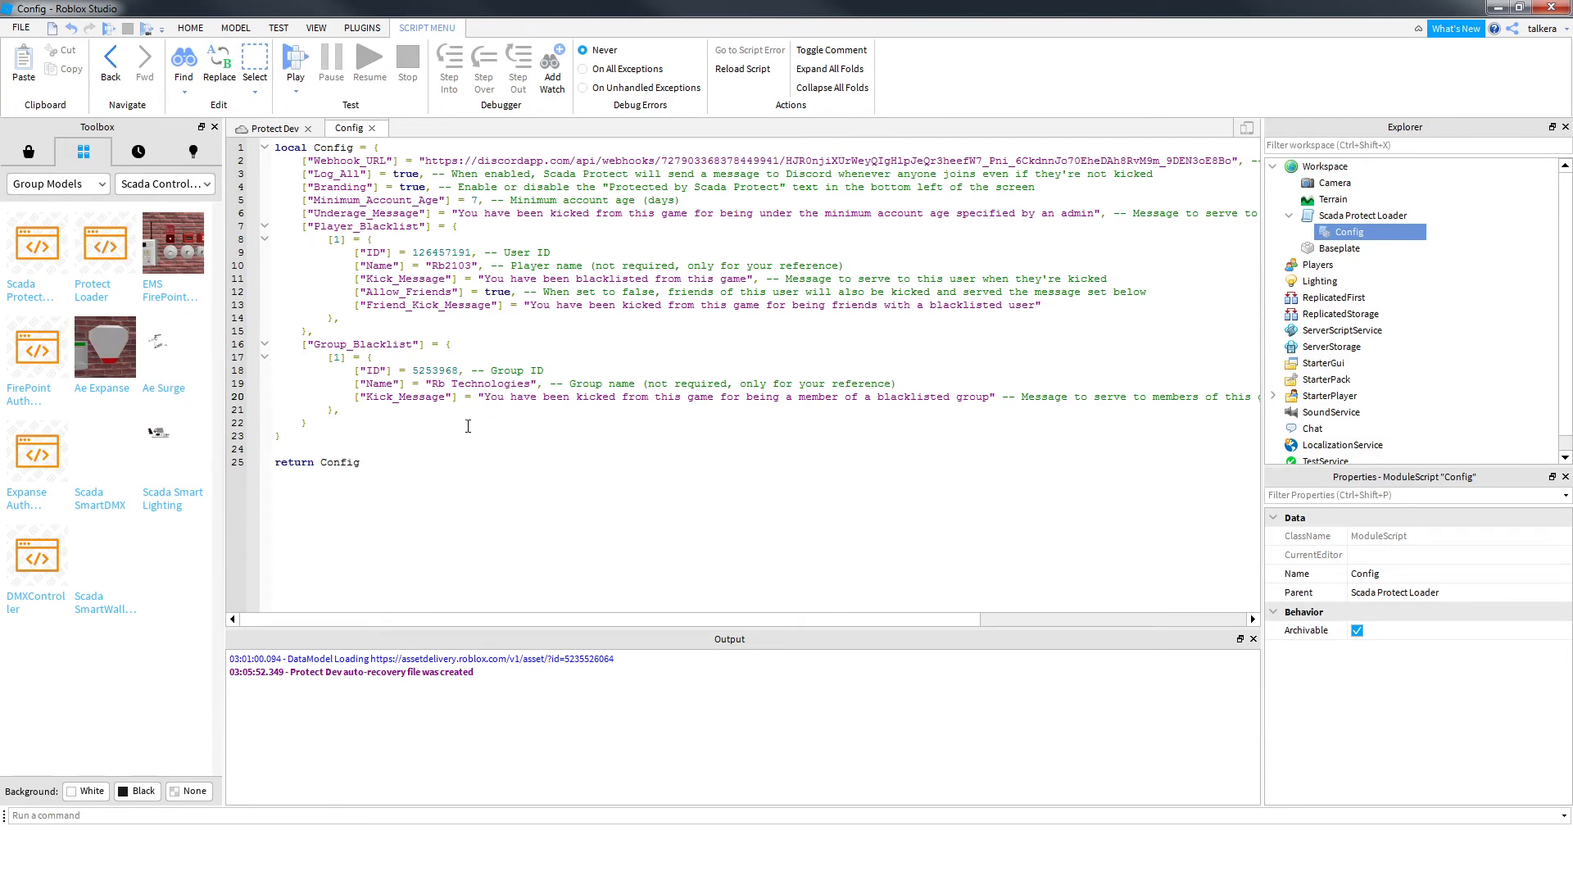
{"action": "key", "text": "alt+Tab"}
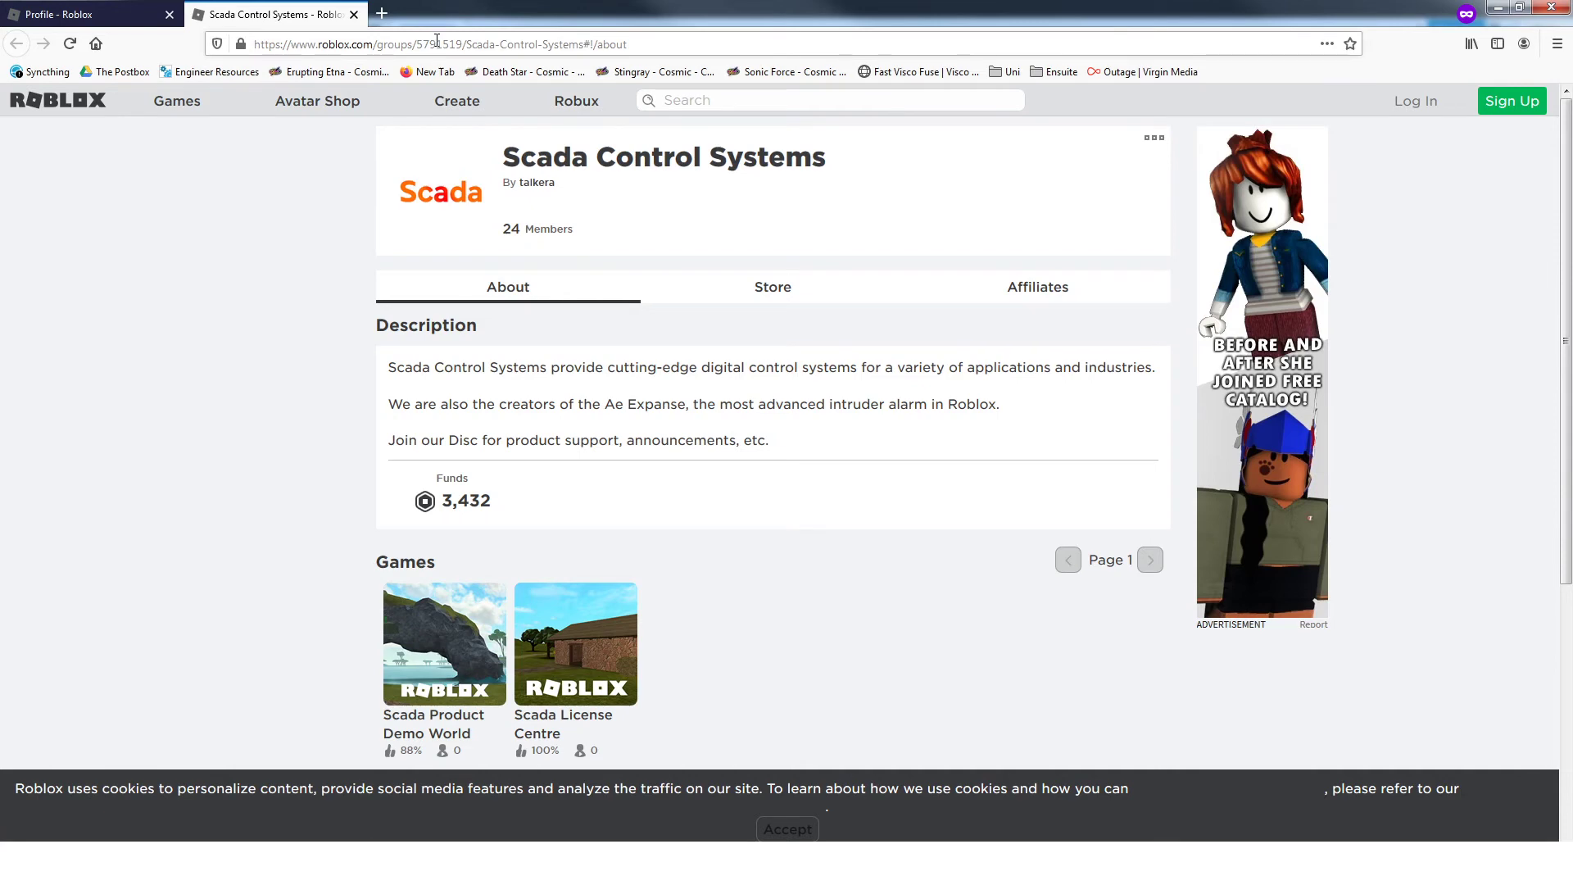
- Find the group ID in the group page address, then copy the player's user ID from the profile address
{"action": "left_click_drag", "start_coordinate": [465, 43], "coordinate": [417, 44]}
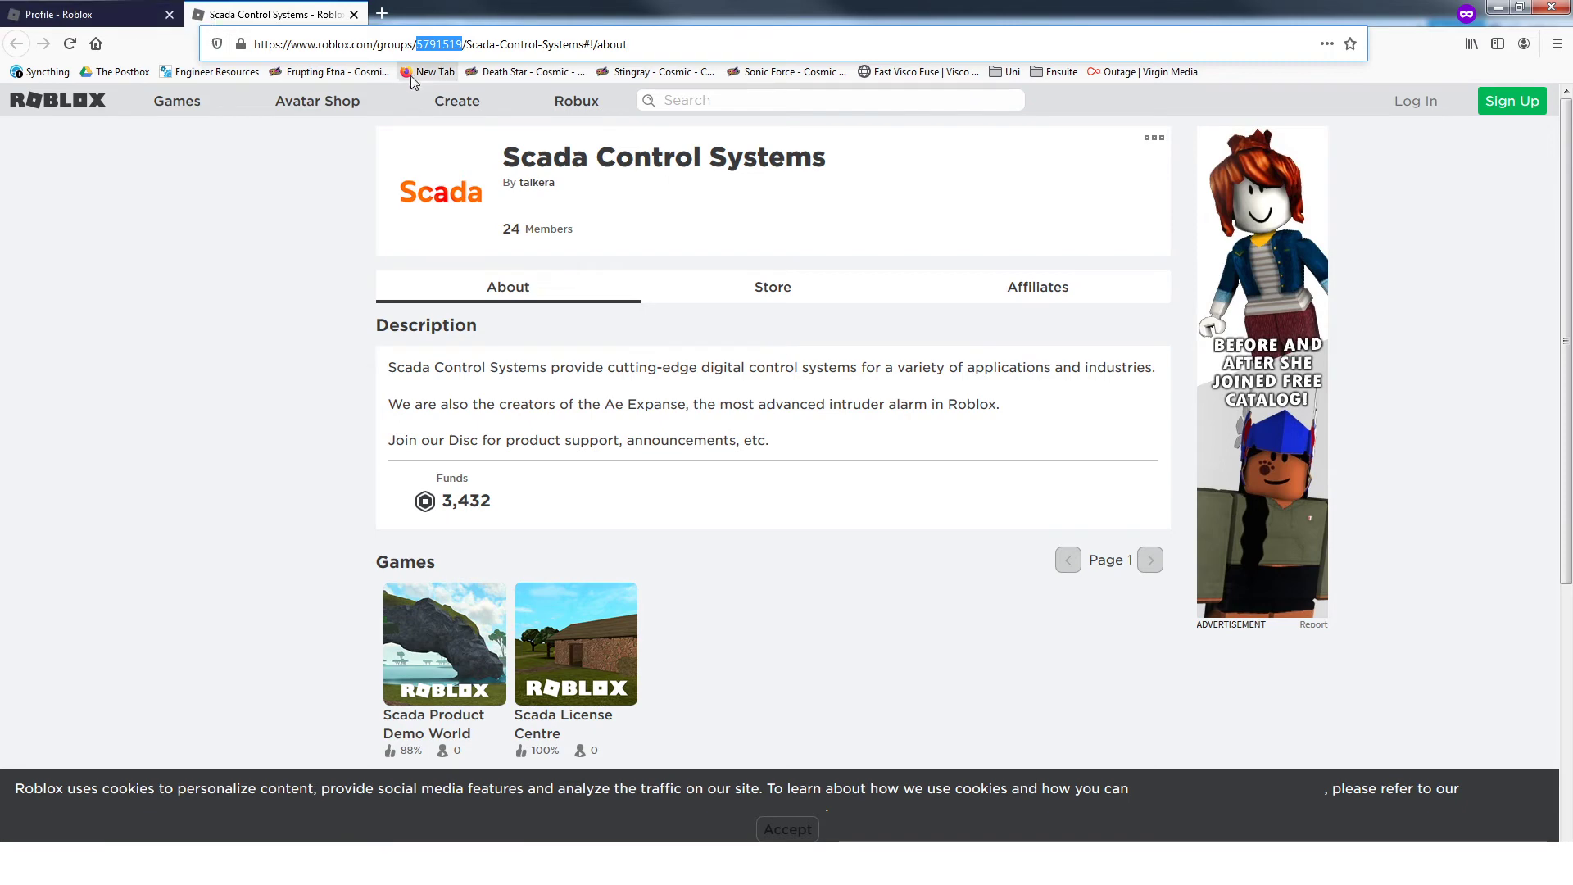
{"action": "left_click_drag", "start_coordinate": [614, 157], "coordinate": [808, 157]}
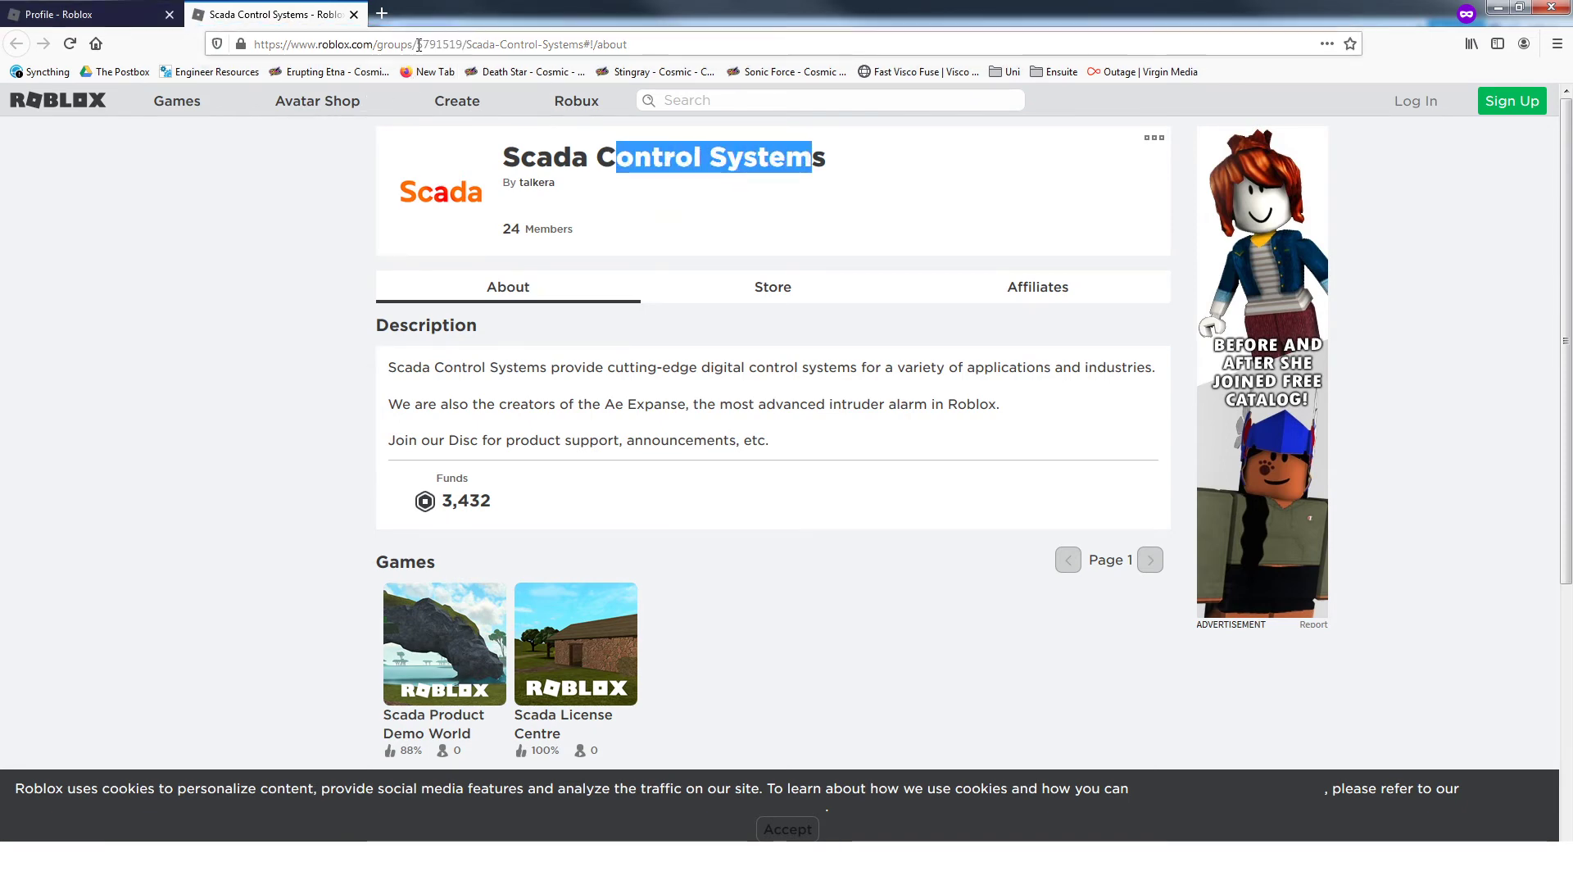
{"action": "left_click", "coordinate": [107, 9]}
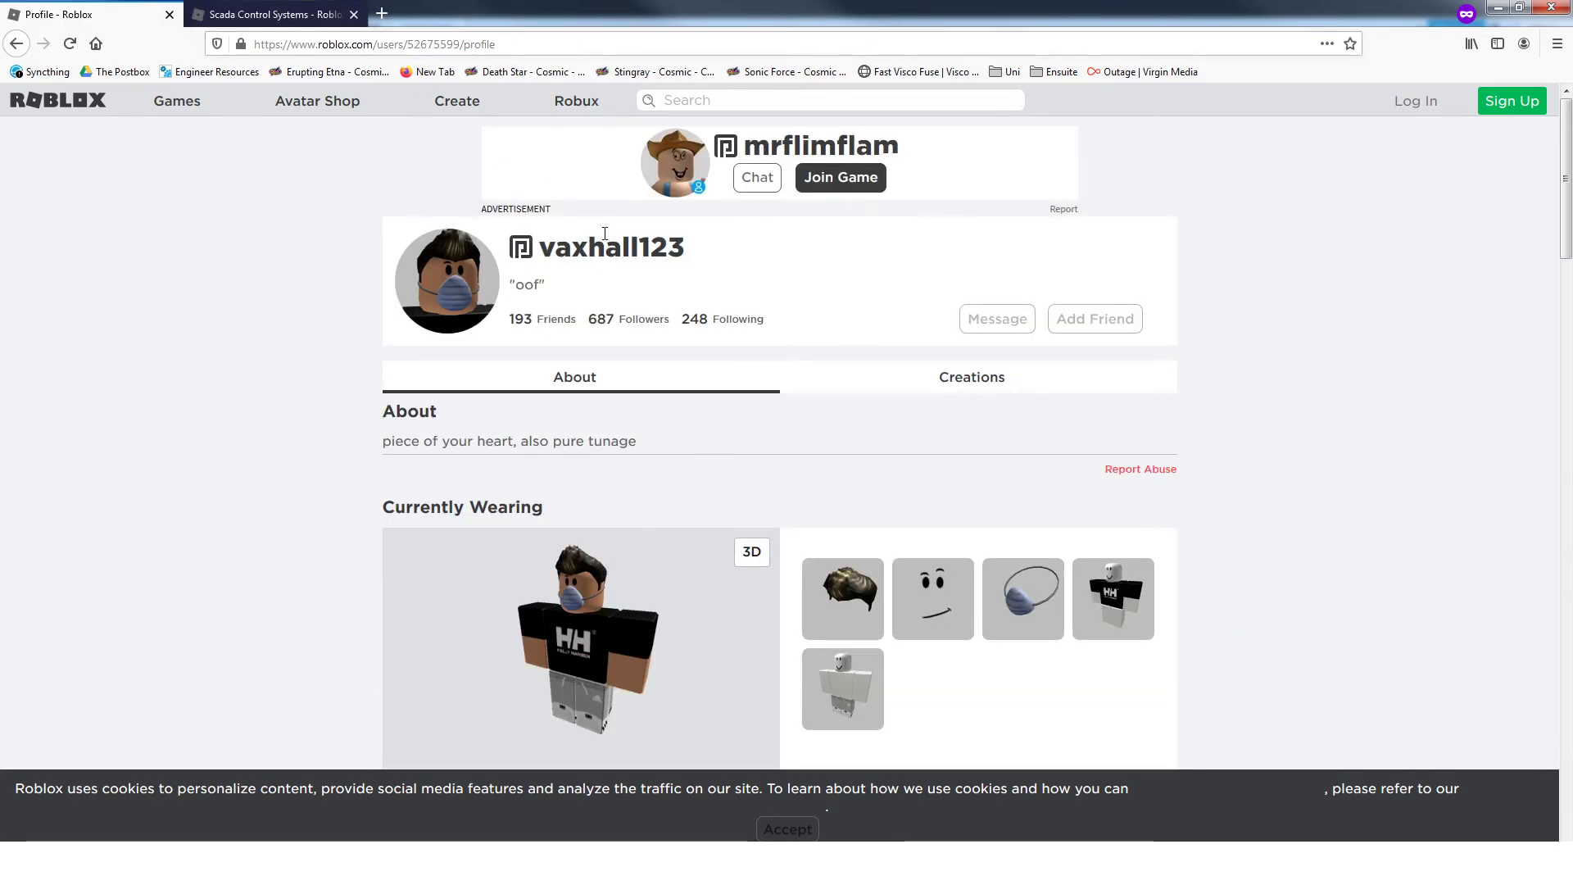
{"action": "left_click", "coordinate": [418, 43]}
{"action": "left_click_drag", "start_coordinate": [408, 44], "coordinate": [461, 44]}
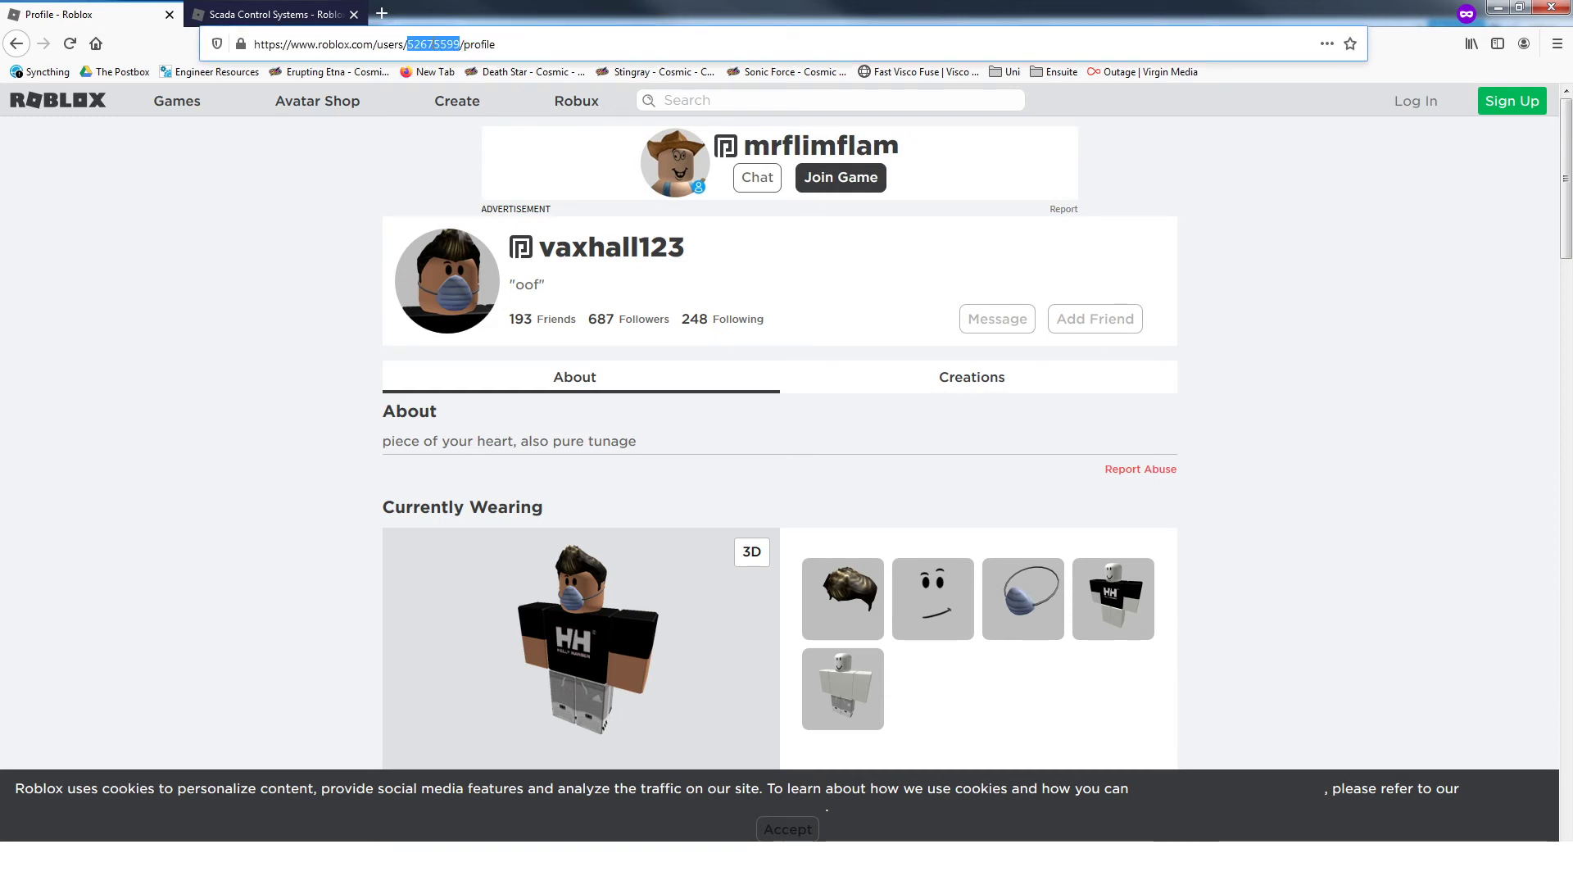
{"action": "right_click", "coordinate": [421, 42]}
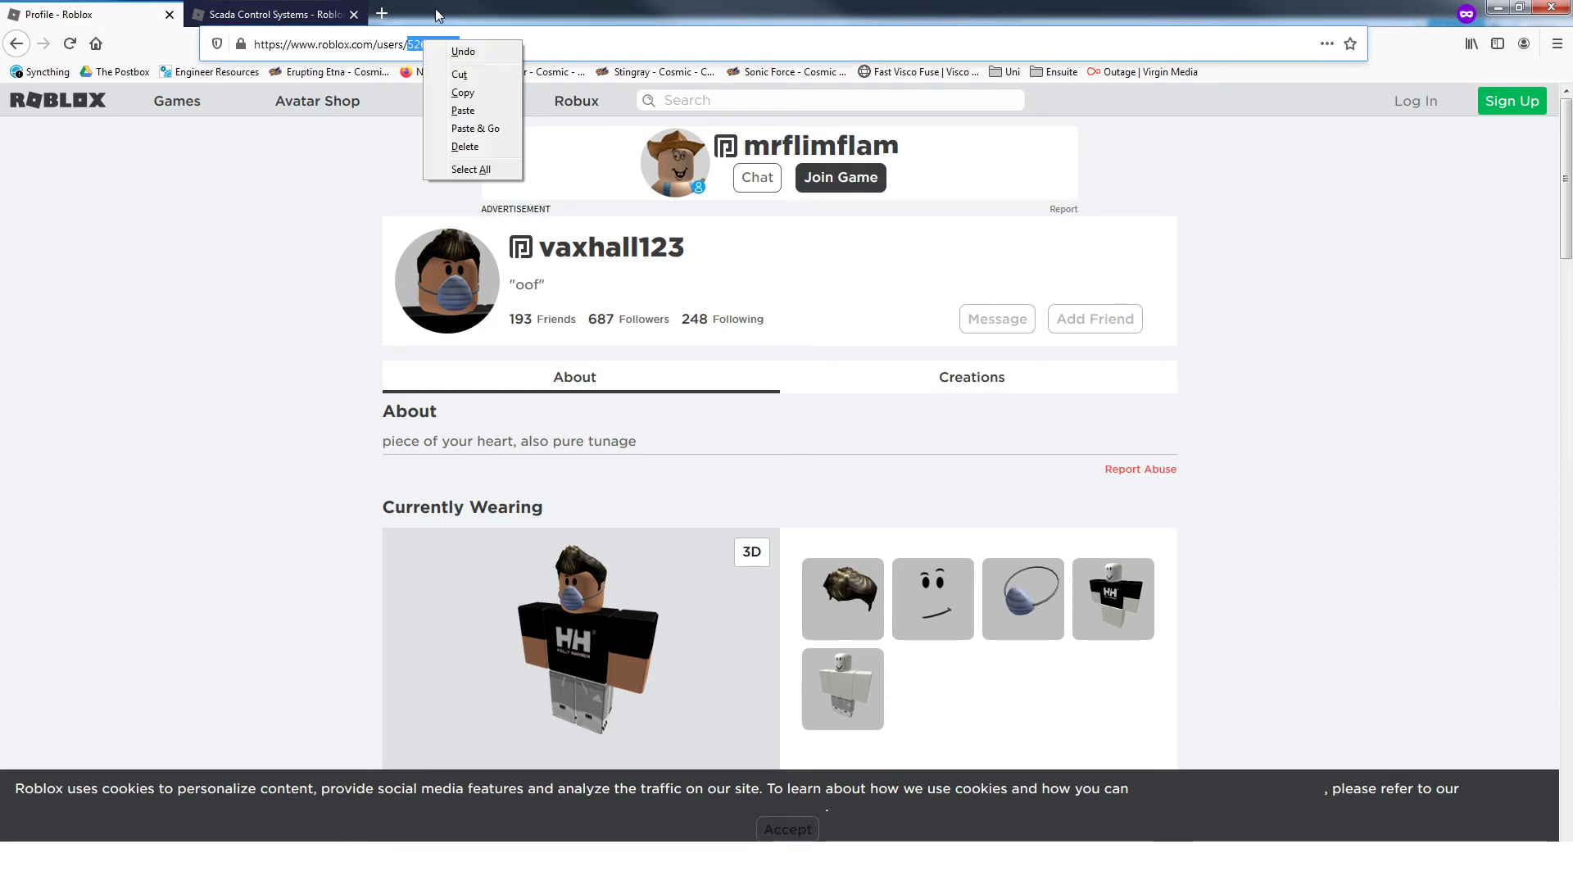
{"action": "left_click", "coordinate": [446, 93]}
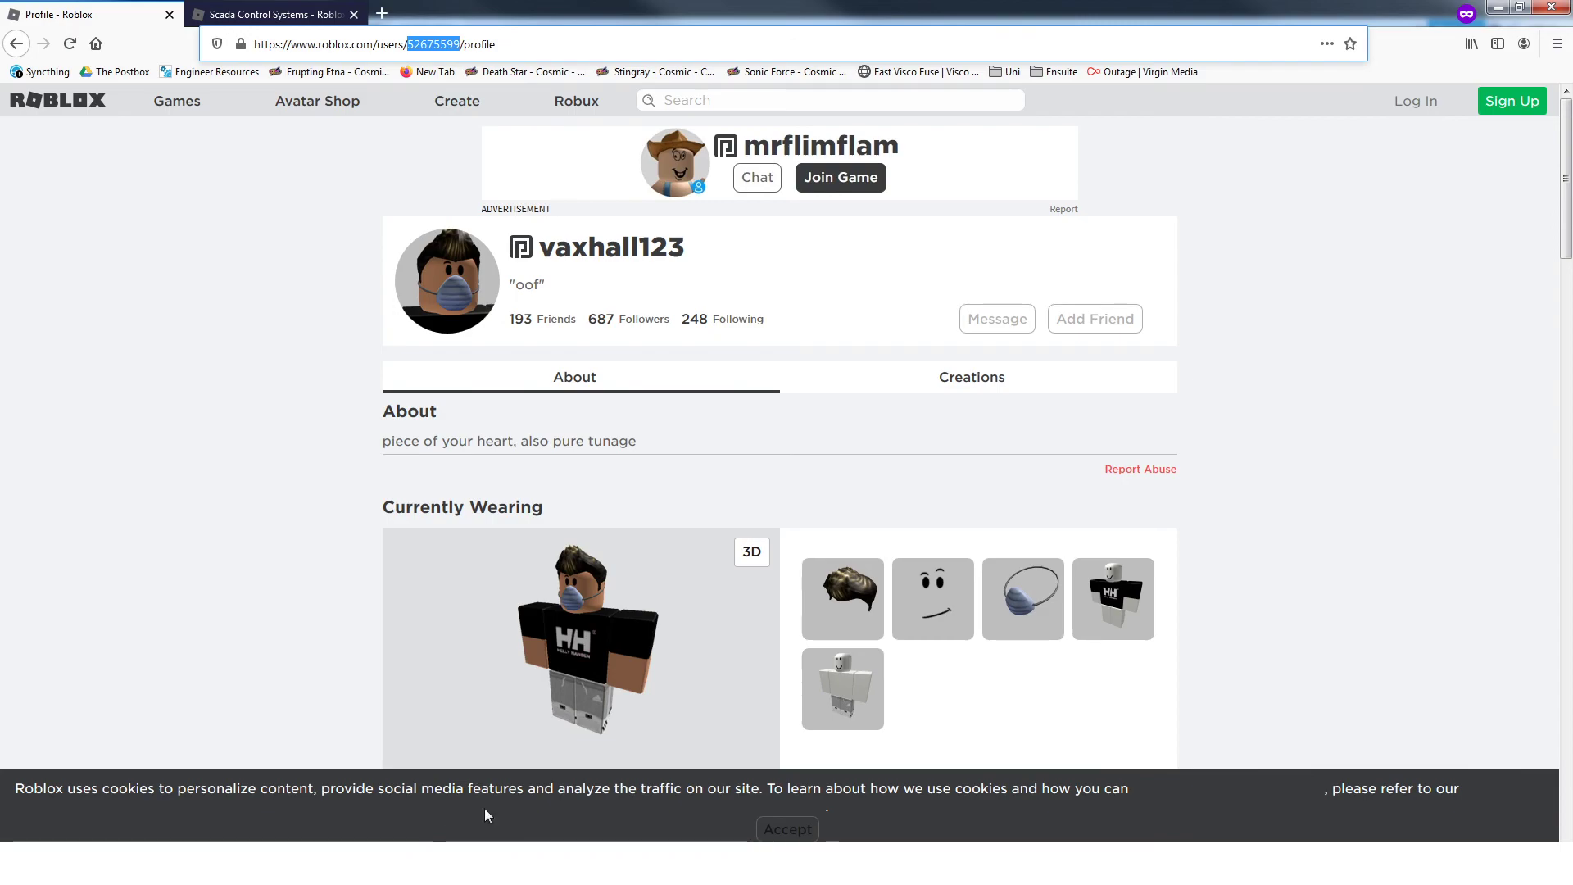
{"action": "key", "text": "alt+Tab"}
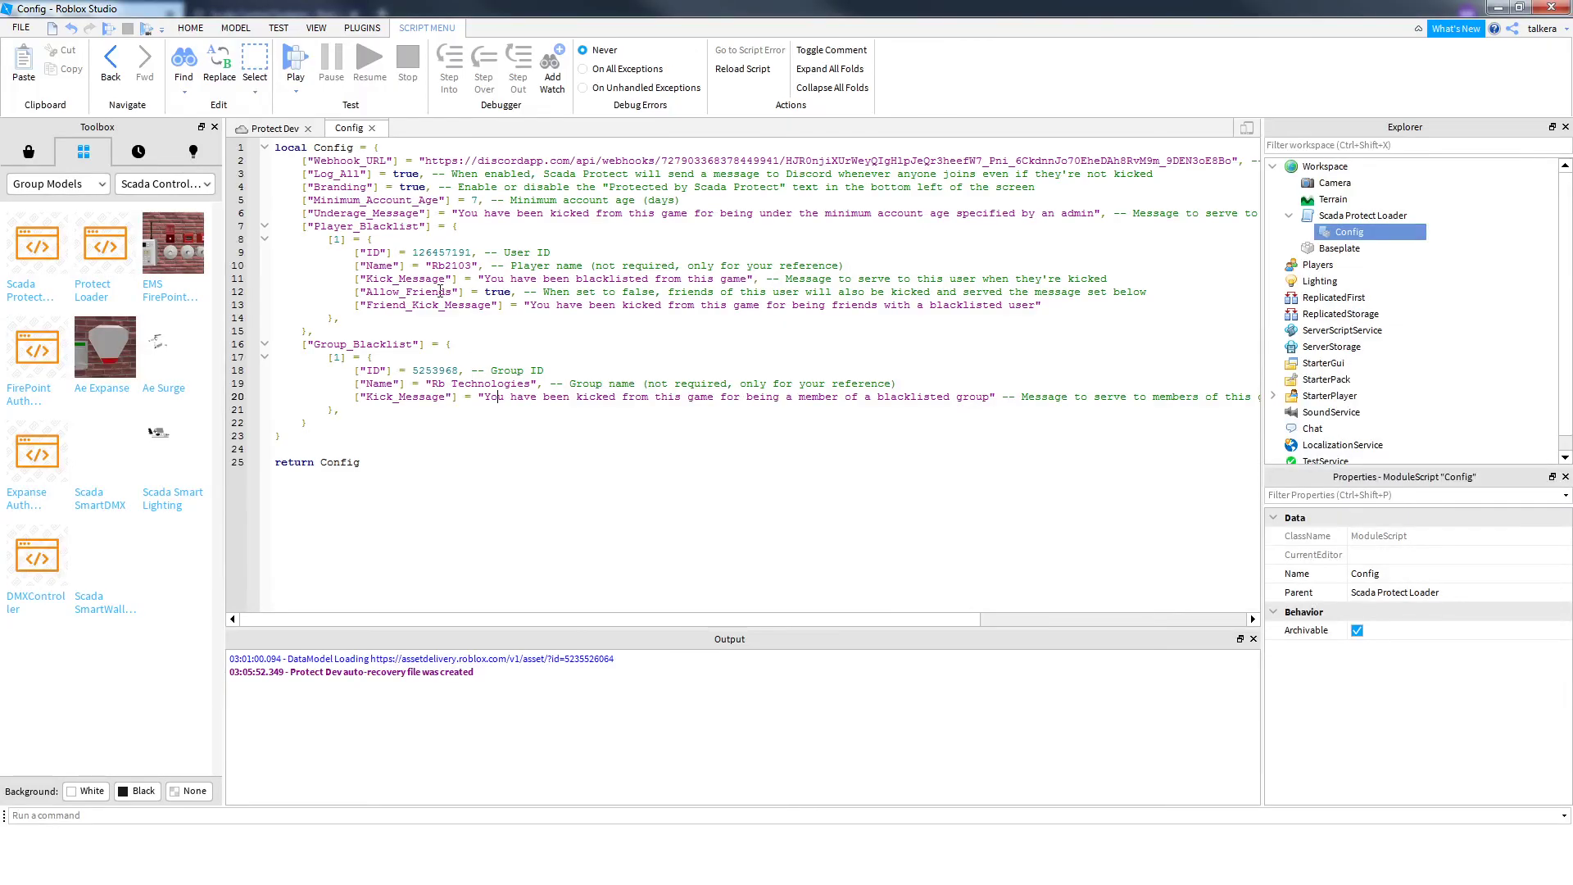
- Copy the [1] Player_Blacklist entry and paste a duplicate renumbered [2]
{"action": "left_click", "coordinate": [344, 320]}
{"action": "key", "text": "shift+Up"}
{"action": "key", "text": "shift+Up"}
{"action": "key", "text": "shift+Up"}
{"action": "key", "text": "shift+Up"}
{"action": "key", "text": "shift+Up"}
{"action": "key", "text": "shift+Up"}
{"action": "key", "text": "shift+Home"}
{"action": "key", "text": "ctrl+c"}
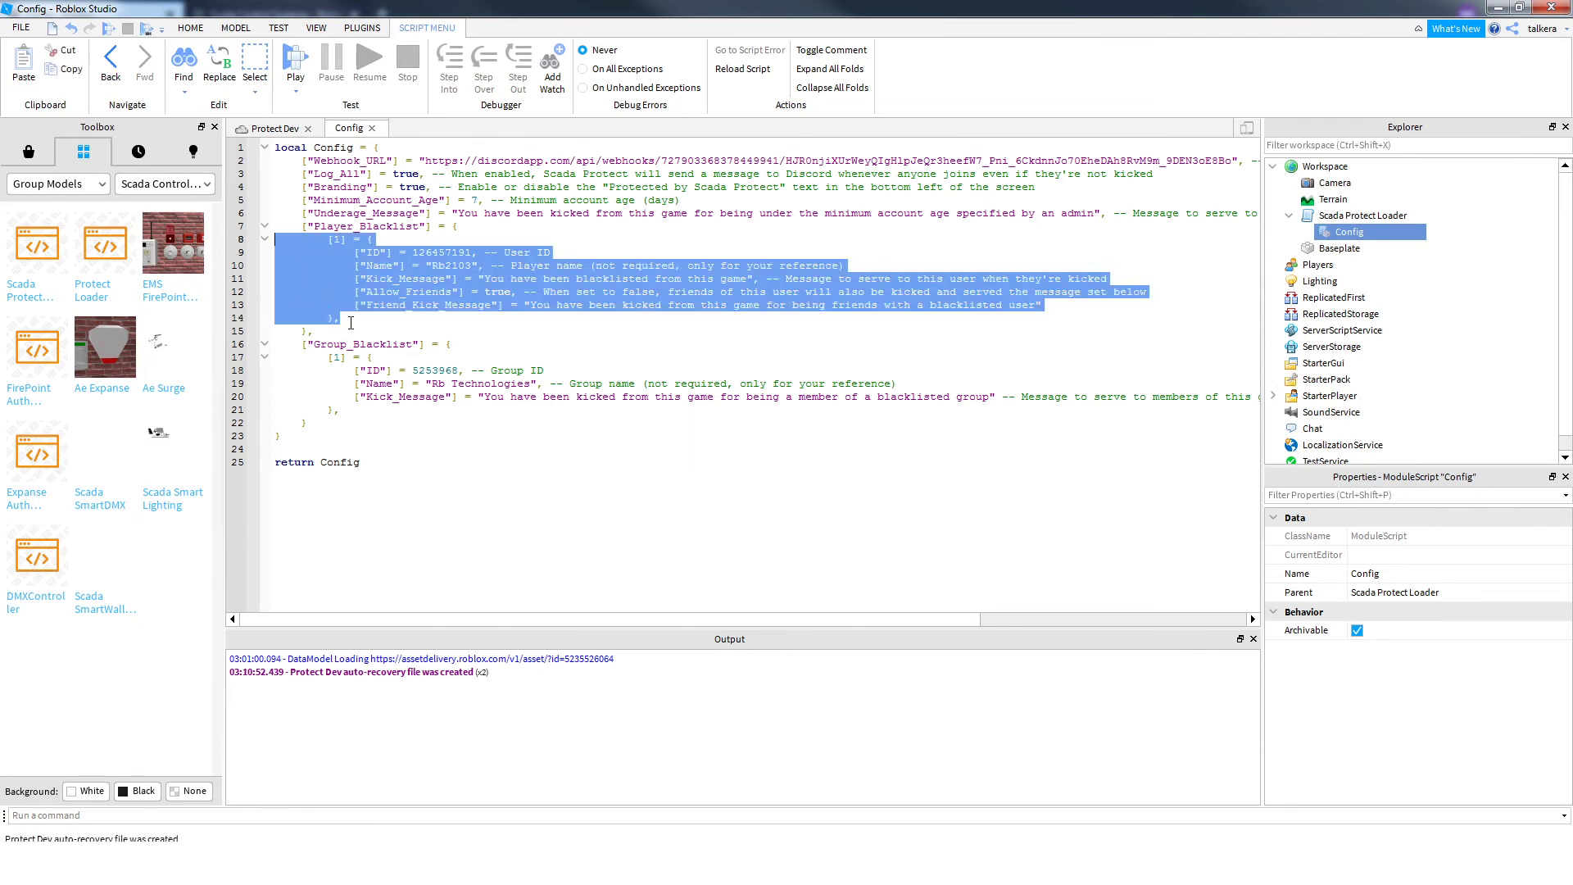
{"action": "left_click", "coordinate": [339, 321]}
{"action": "key", "text": "Return"}
{"action": "key", "text": "ctrl+v"}
{"action": "left_click", "coordinate": [343, 331]}
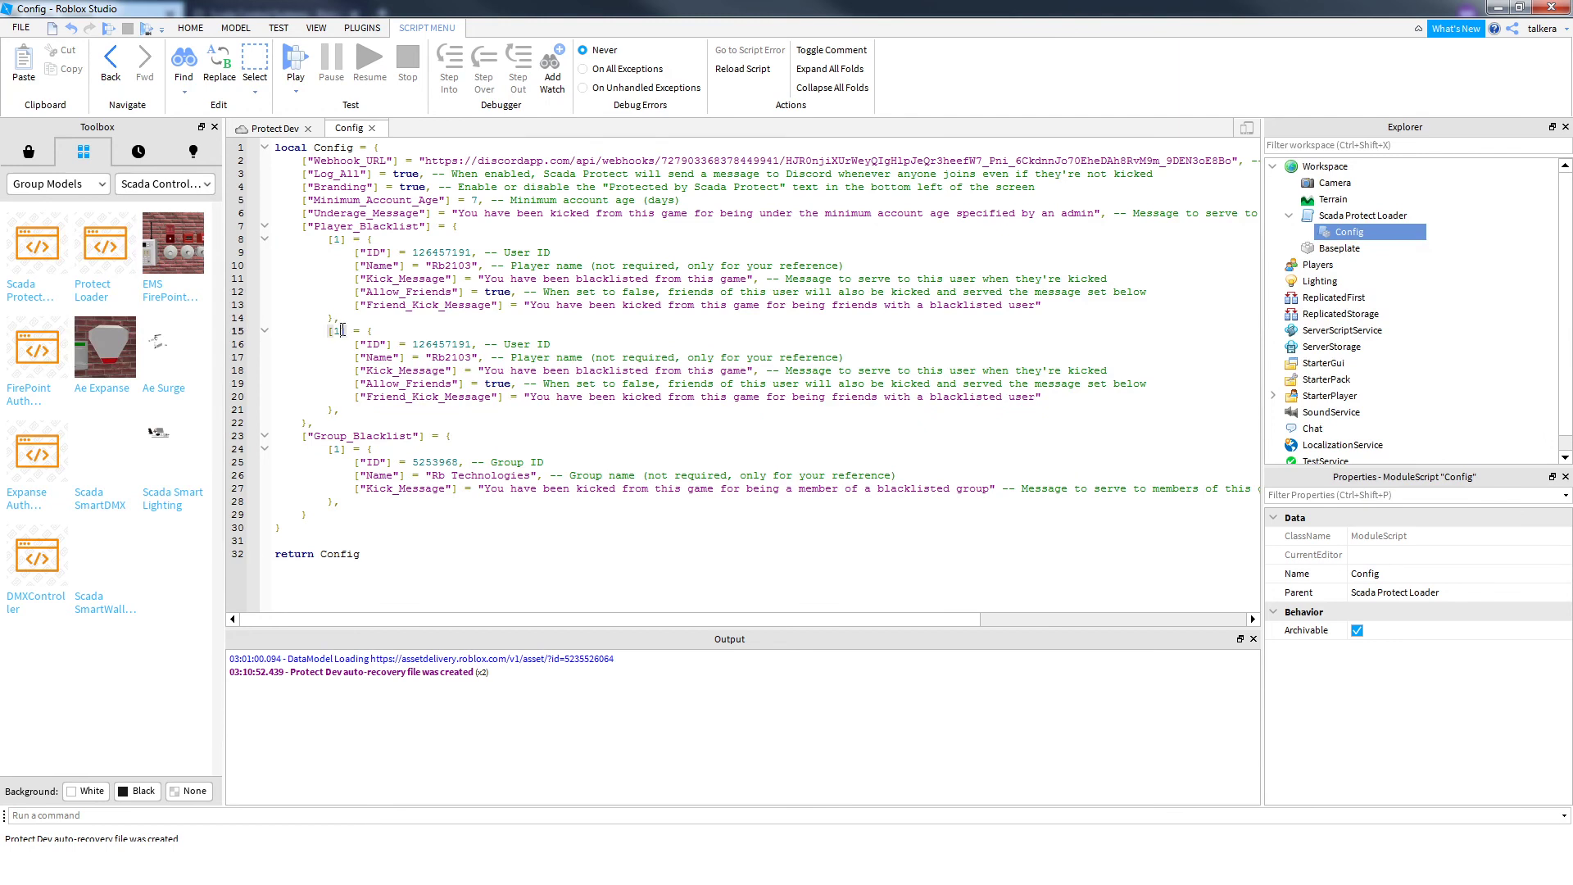
{"action": "key", "text": "BackSpace"}
{"action": "type", "text": "2"}
- Paste another copy renumbered [3], then undo the added entries
{"action": "left_click", "coordinate": [339, 410]}
{"action": "key", "text": "Return"}
{"action": "key", "text": "ctrl+v"}
{"action": "left_click", "coordinate": [340, 423]}
{"action": "key", "text": "BackSpace"}
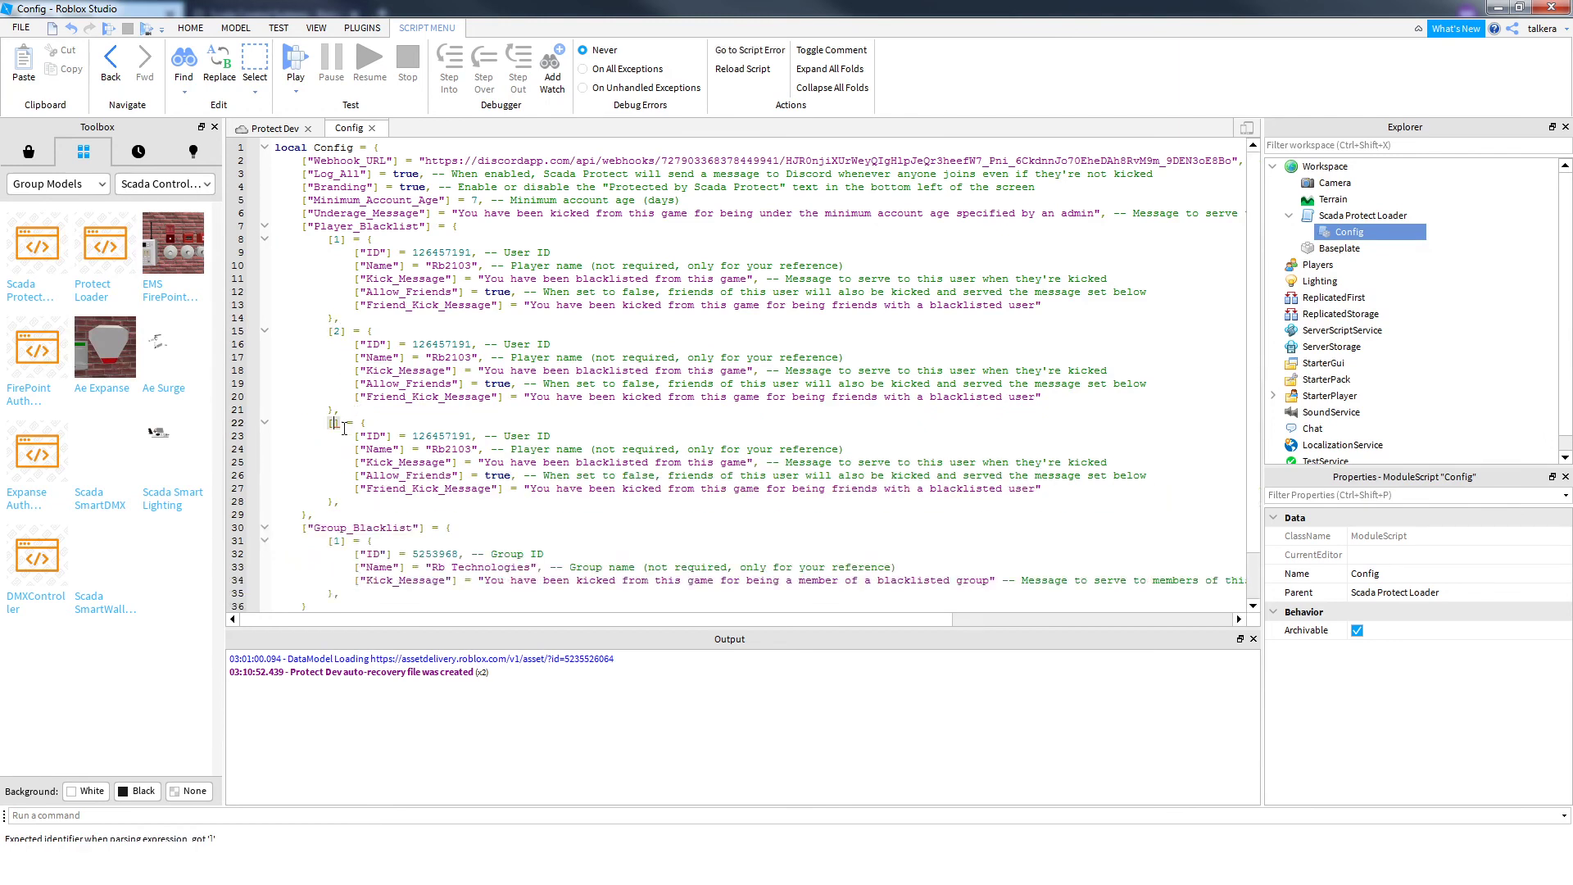
{"action": "type", "text": "3"}
{"action": "key", "text": "ctrl+z"}
{"action": "key", "text": "ctrl+z"}
{"action": "key", "text": "ctrl+z"}
{"action": "key", "text": "ctrl+z"}
{"action": "key", "text": "ctrl+z"}
{"action": "key", "text": "ctrl+z"}
{"action": "key", "text": "ctrl+z"}
{"action": "key", "text": "ctrl+z"}
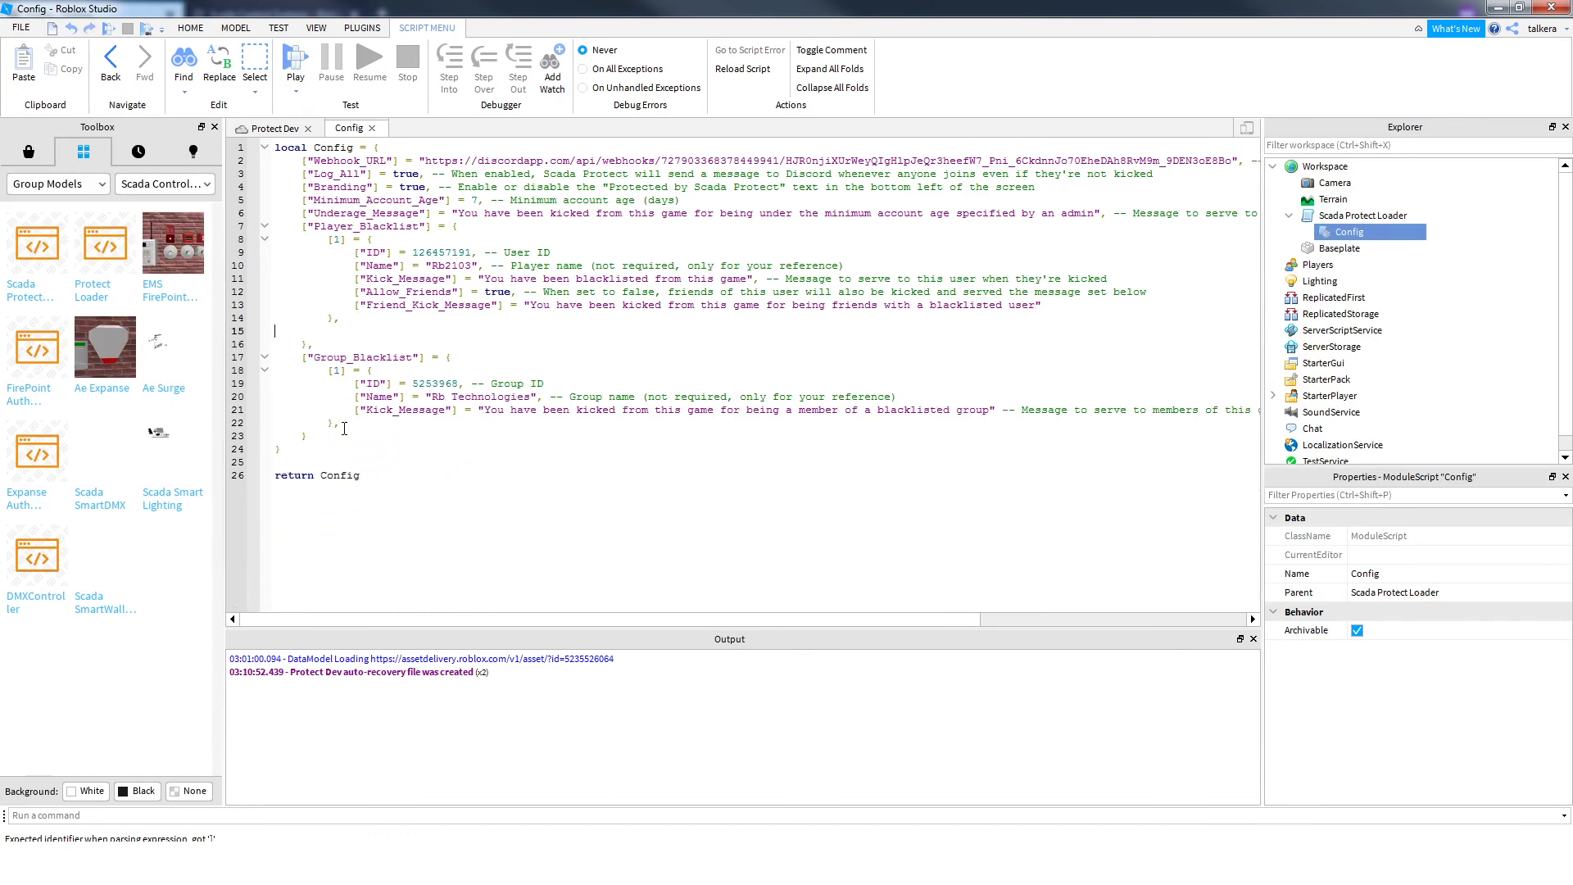